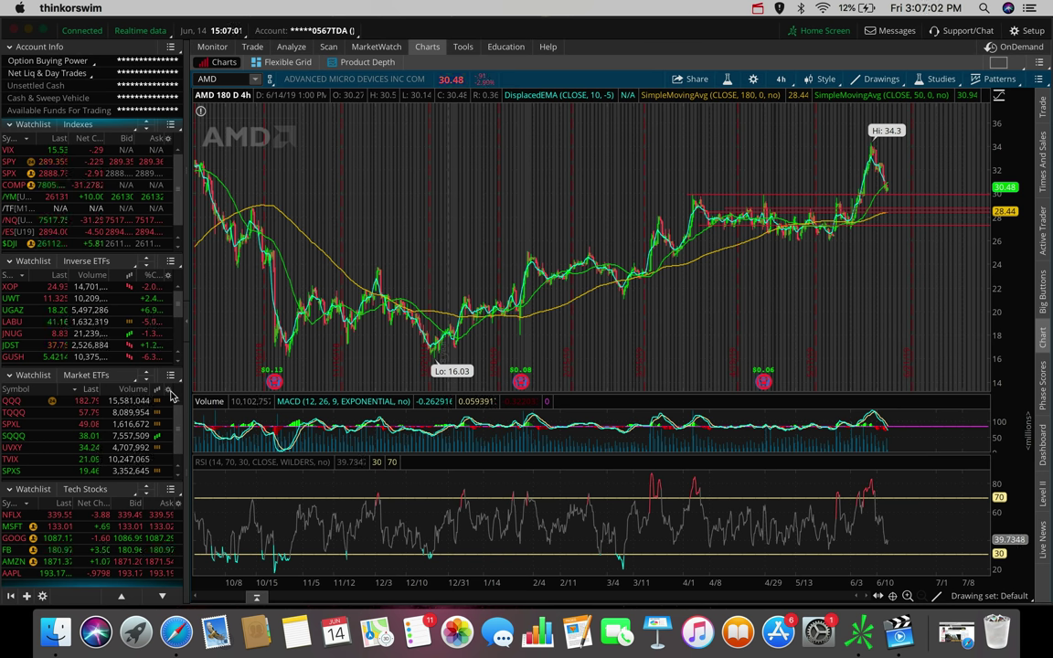
Step: Move from /NQ to the SPX index and show it on a 1 D : 1m time frame
left_click(15, 220)
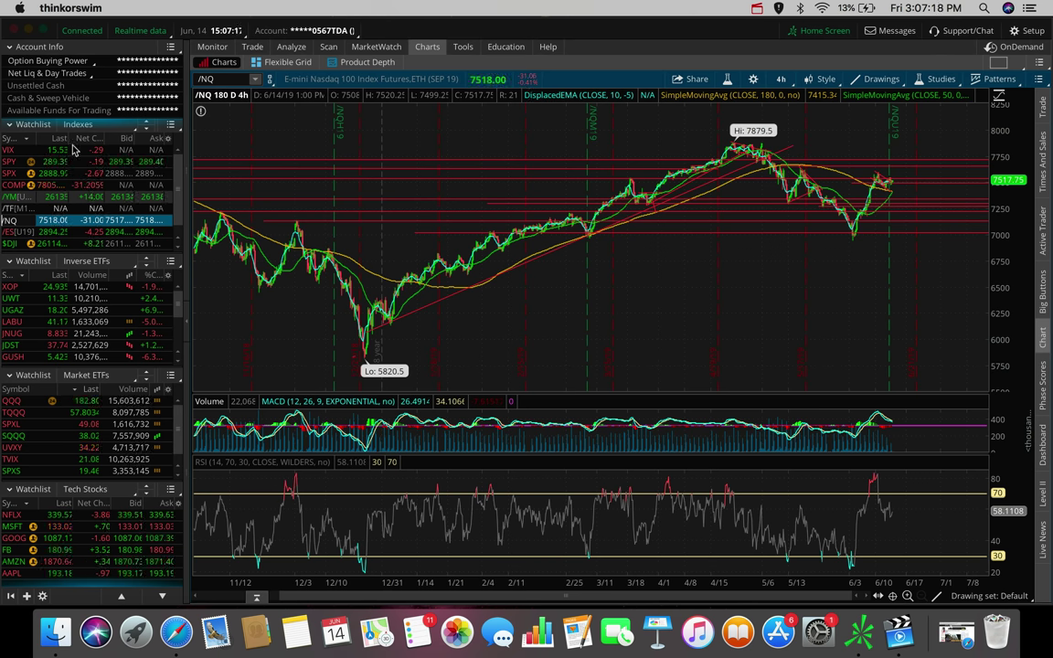
left_click(7, 174)
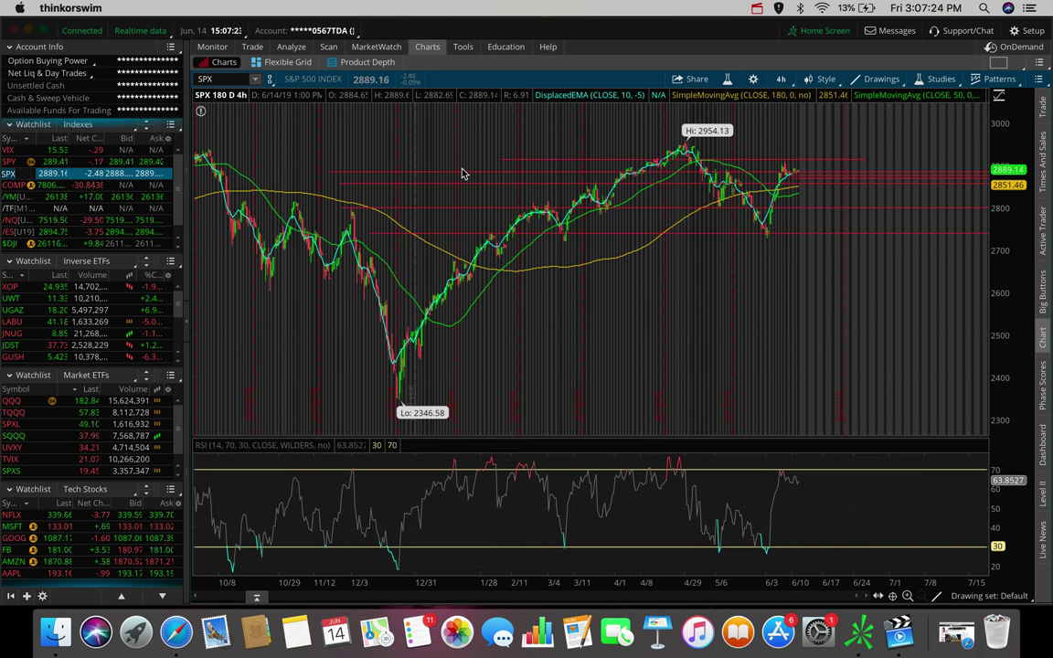
left_click(781, 78)
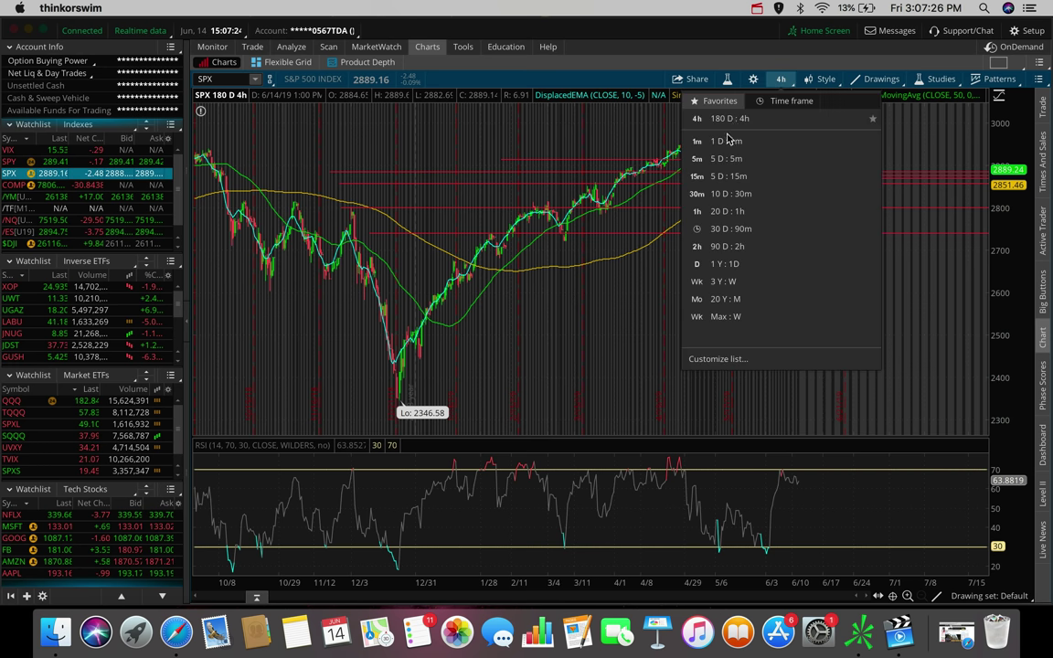
left_click(725, 142)
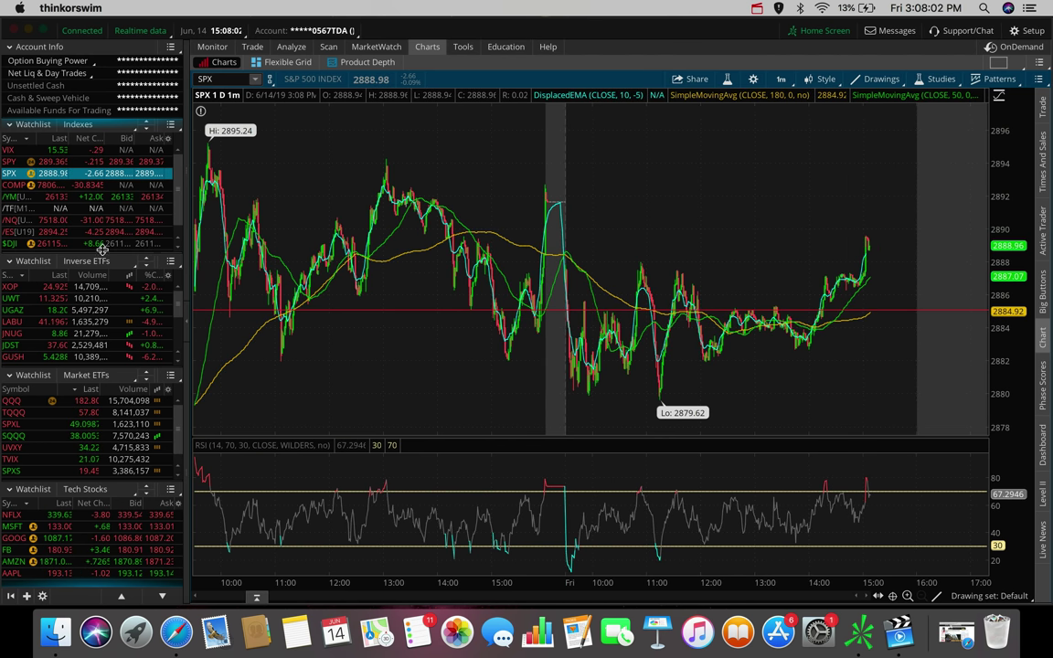
key("Down")
key("Down")
key("Down")
key("Down")
key("Down")
key("Down")
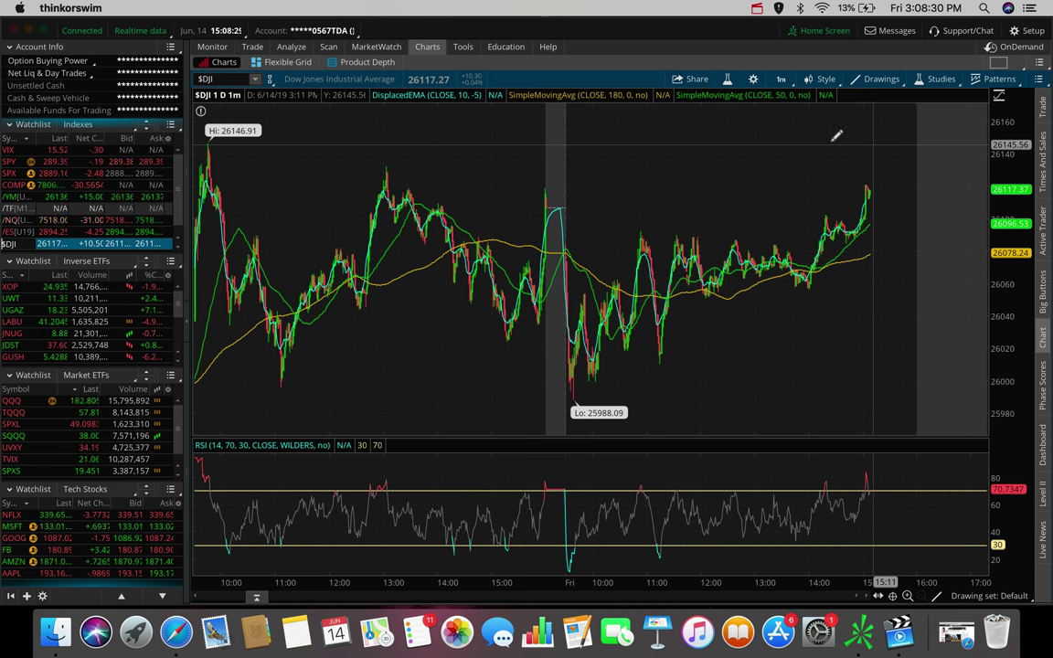
left_click(27, 220)
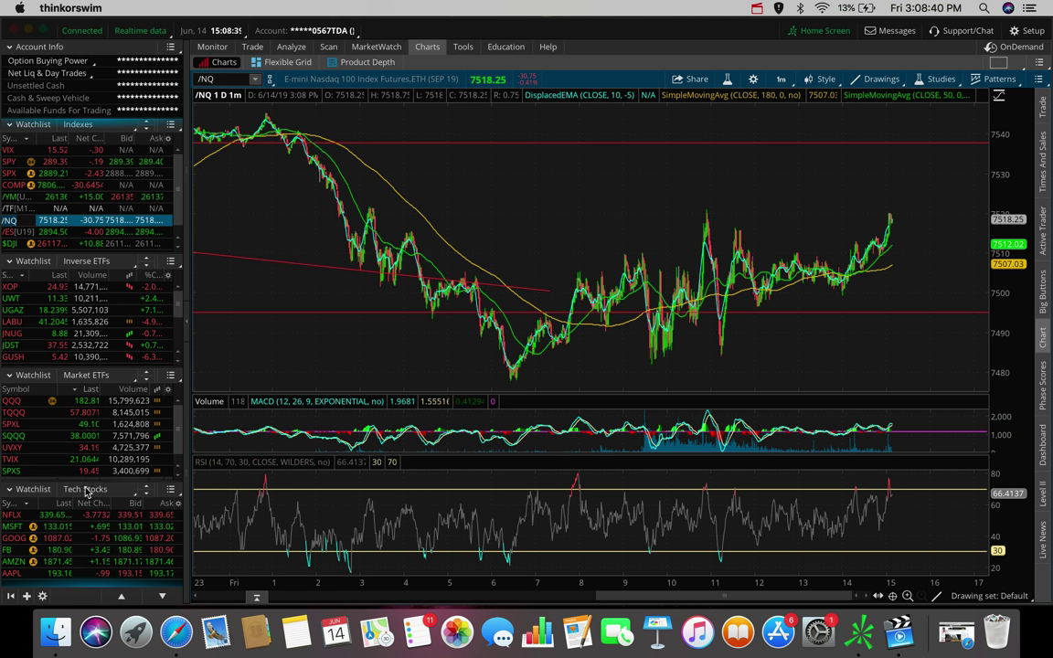
left_click(14, 573)
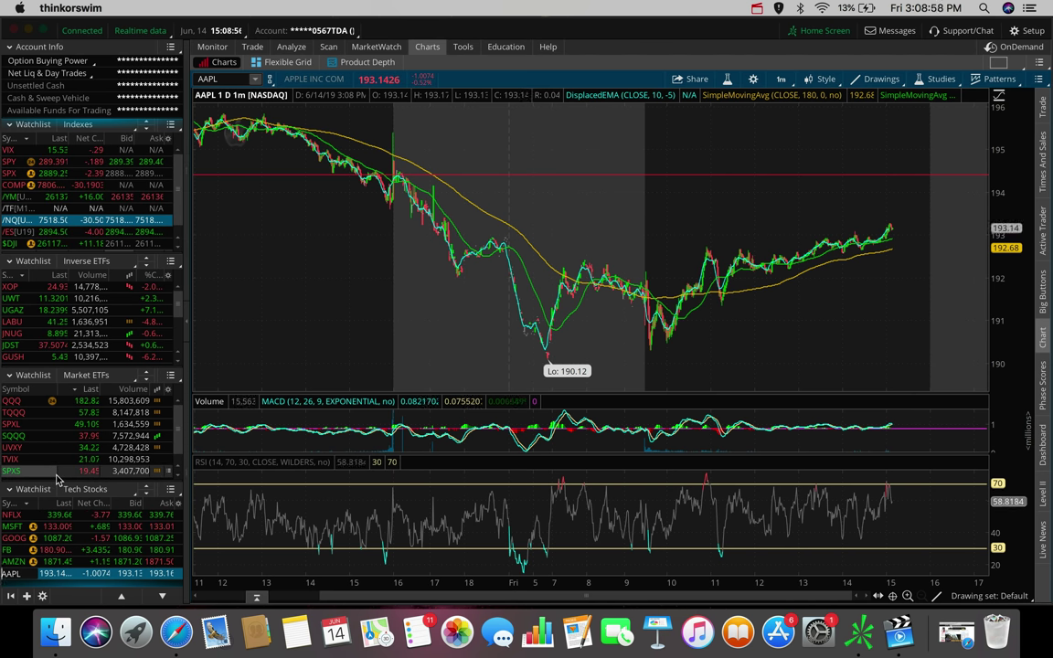
left_click(19, 539)
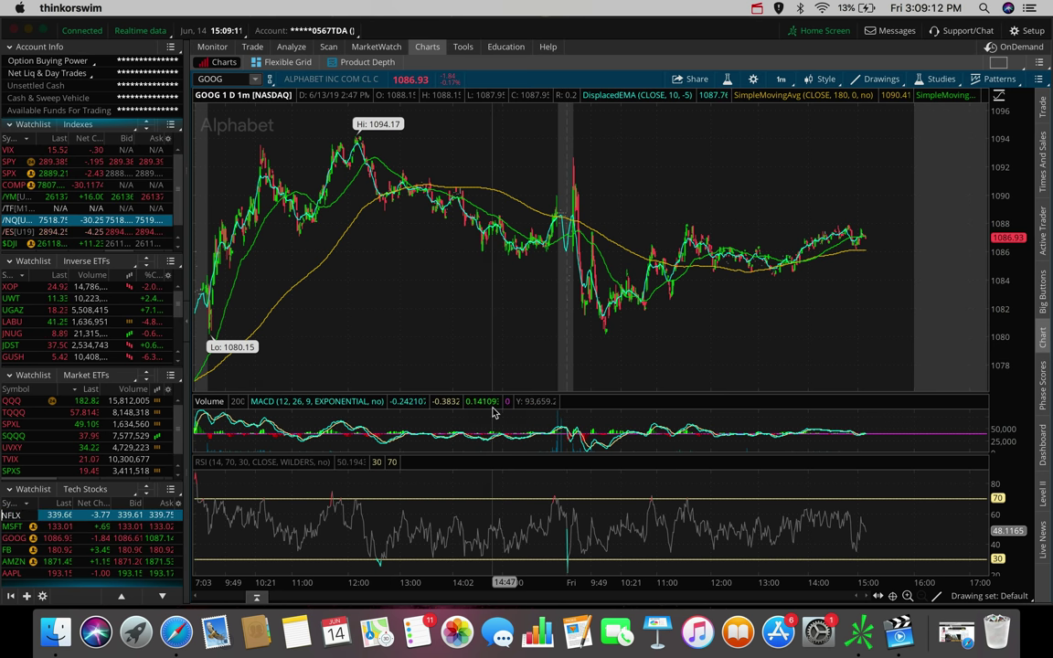
left_click(10, 514)
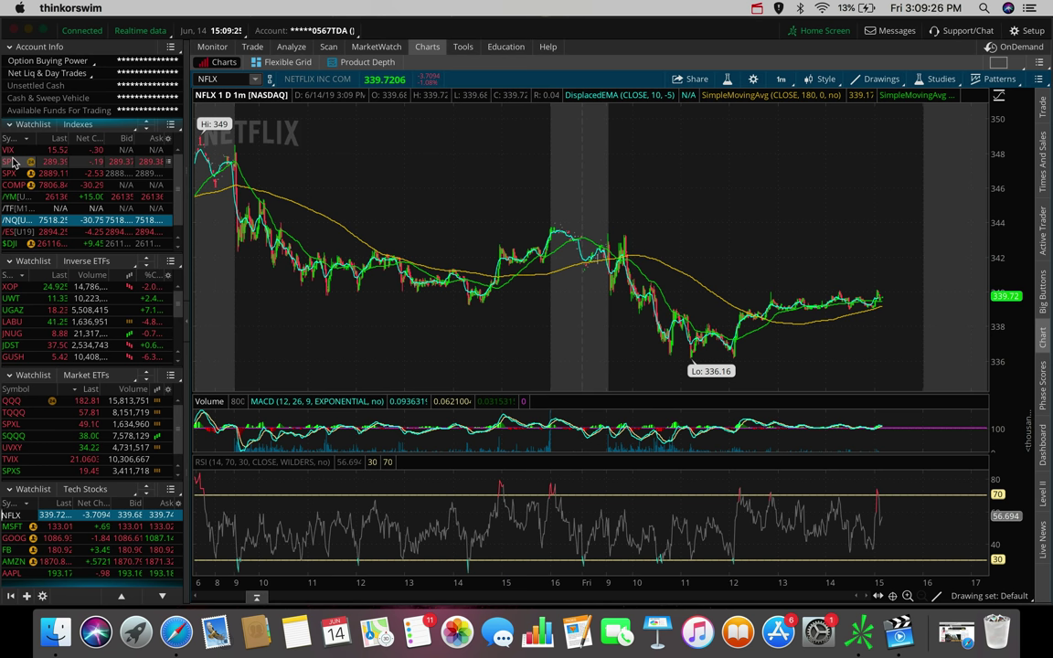
left_click(18, 173)
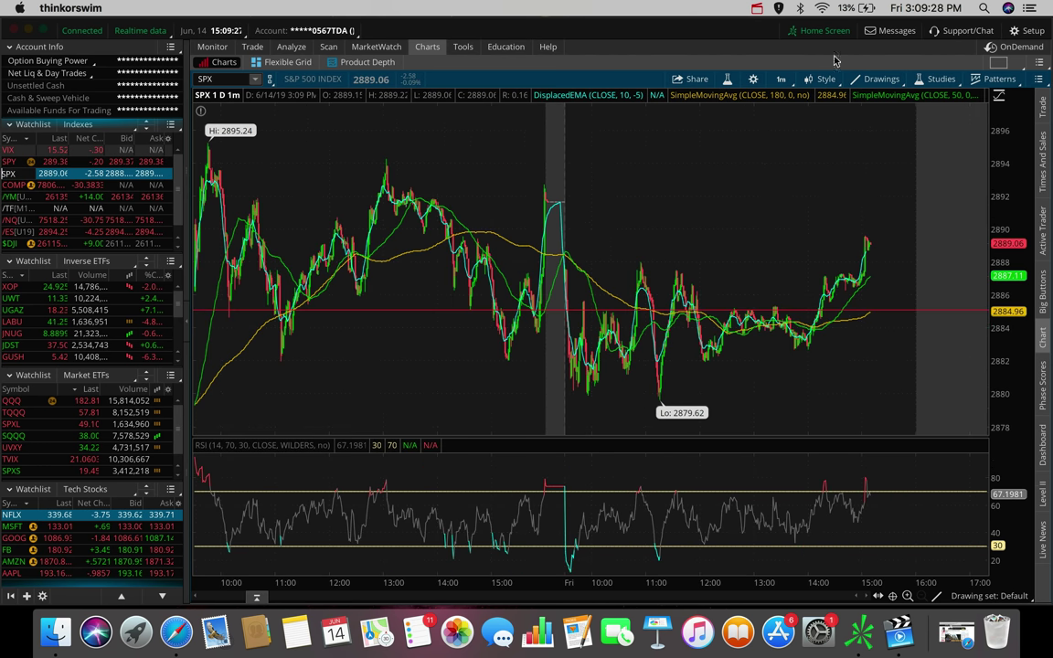
Step: Set the chart to 180 D : 4h, zoom into recent weeks, and move down to /NQ
left_click(779, 79)
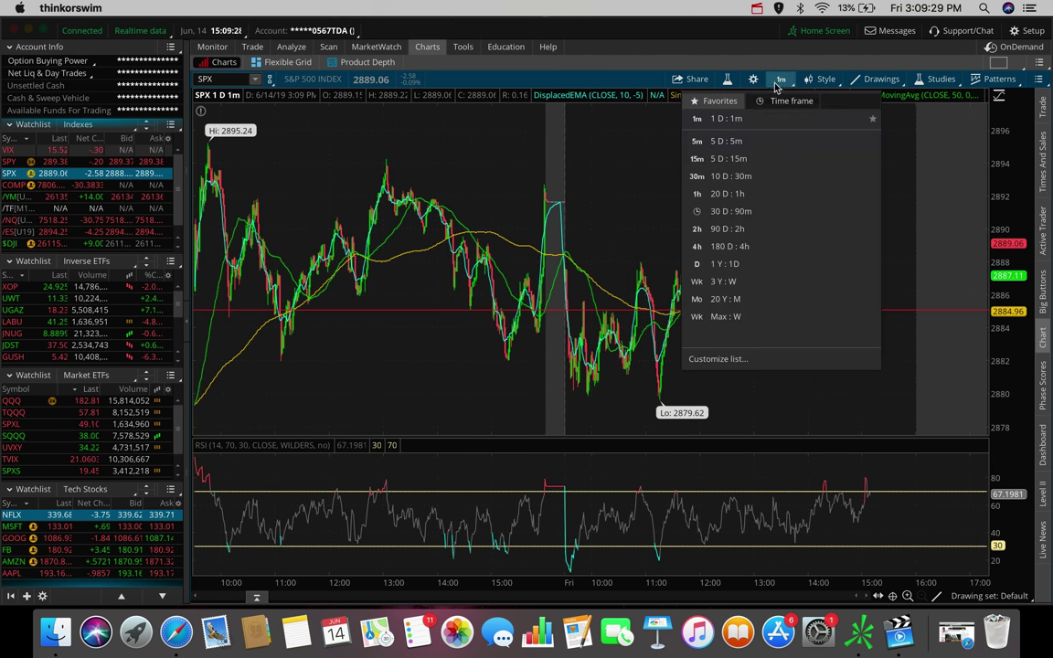
left_click(729, 246)
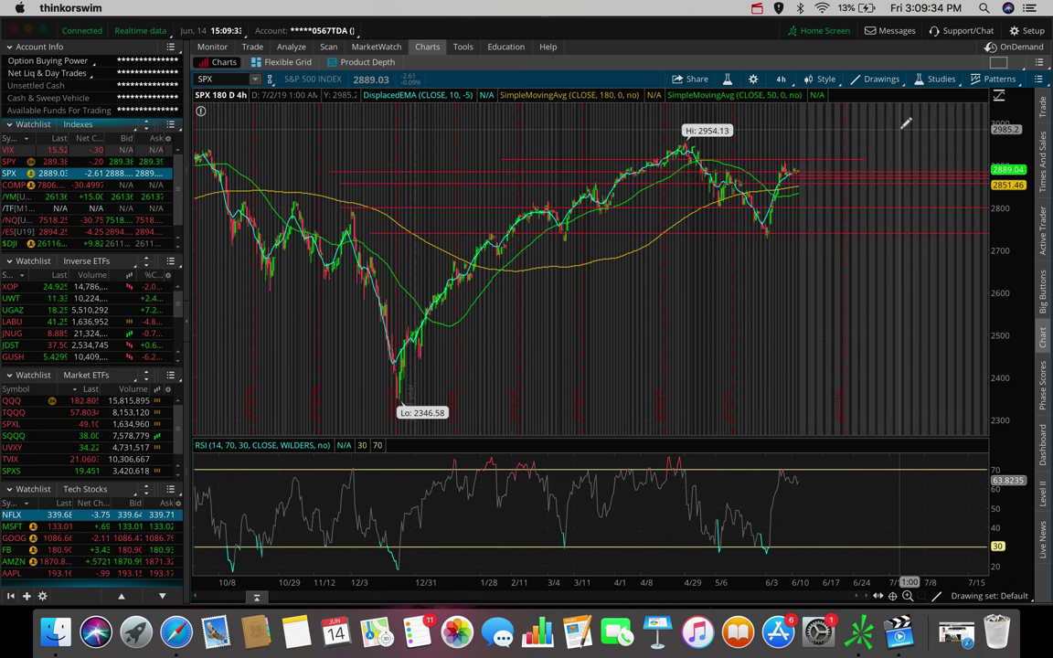
scroll(882, 123, "up", 3)
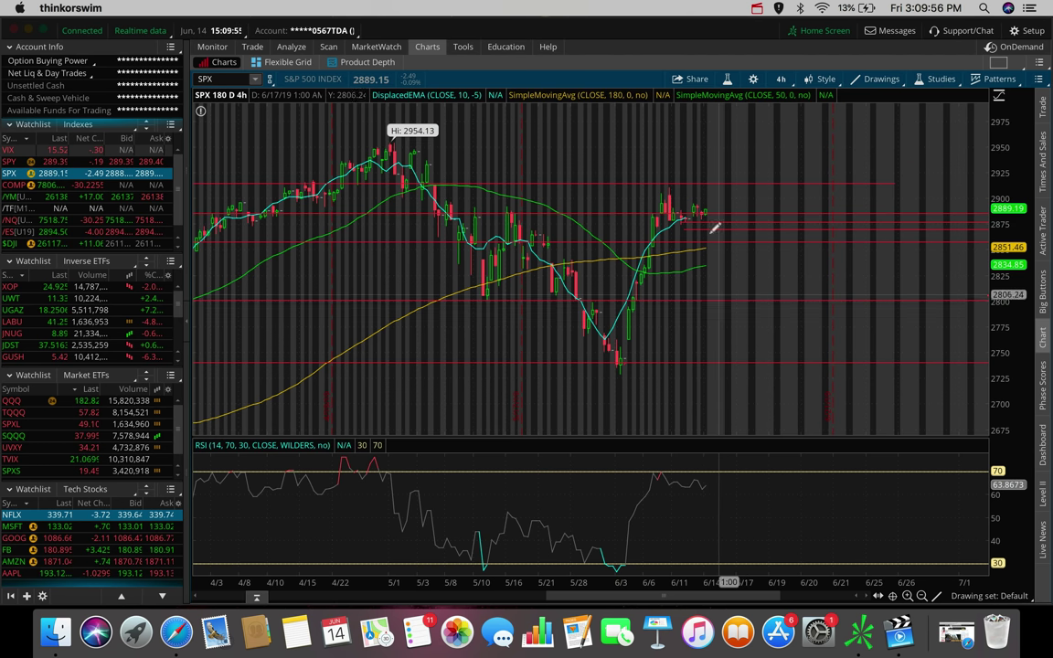
key("Down")
key("Down")
key("Down")
key("Down")
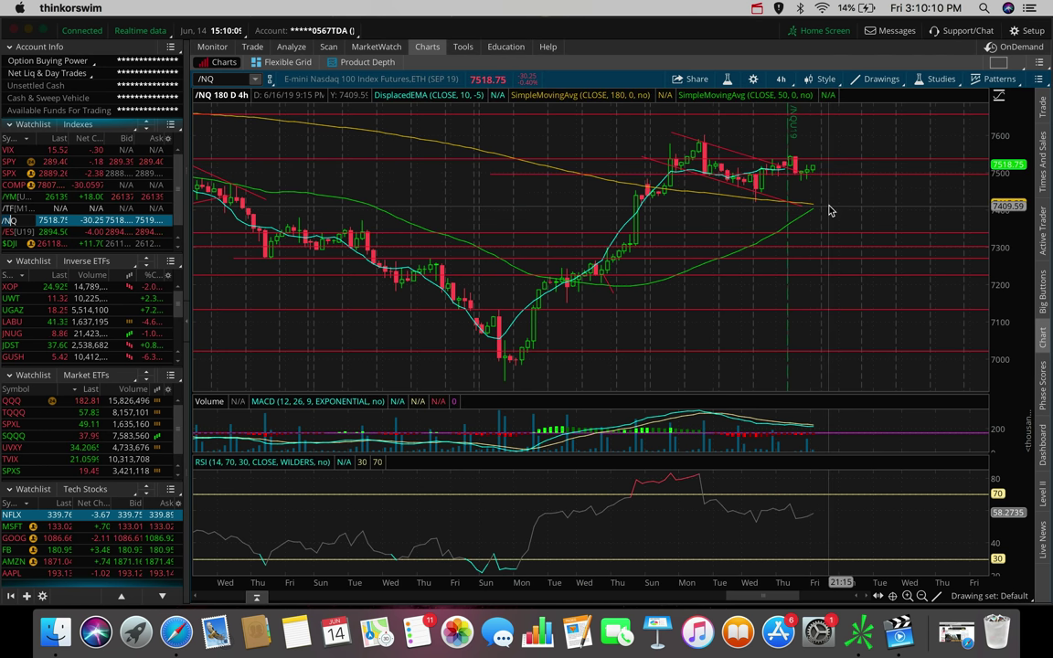
Step: Return to SPX and zoom the 4-hour chart into the weeks since the 2954.13 high
left_click(11, 173)
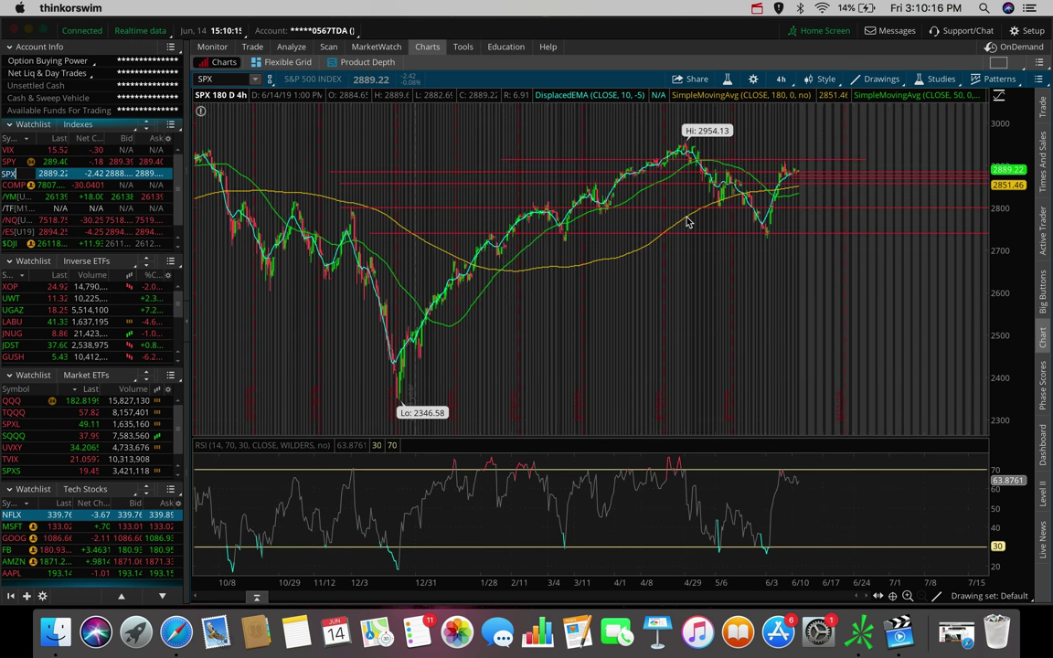
scroll(588, 177, "up", 3)
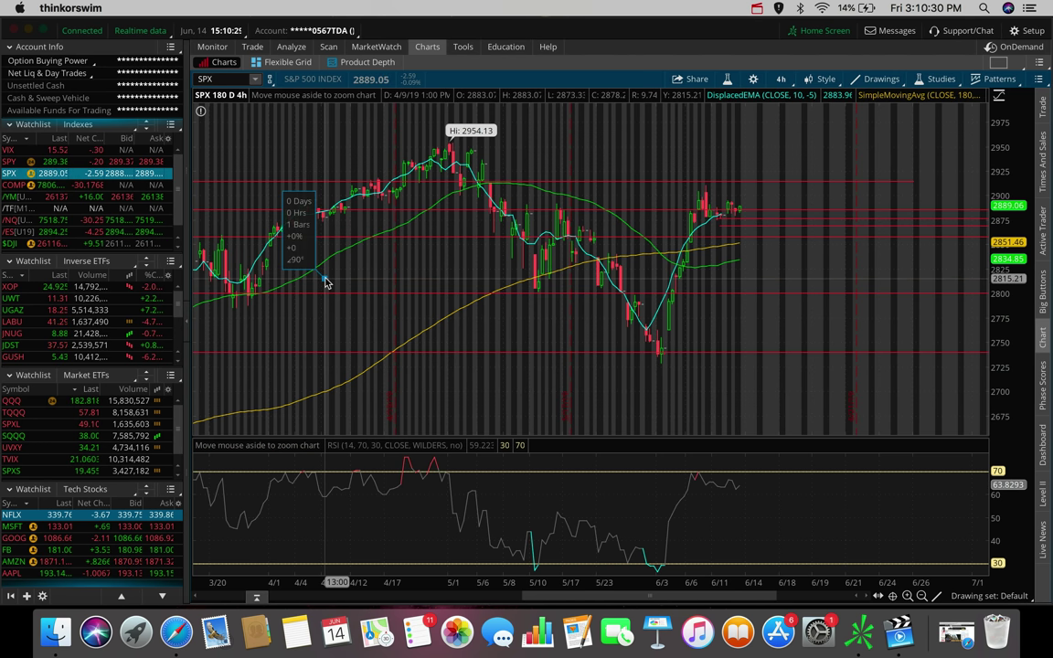
scroll(324, 283, "down", 3)
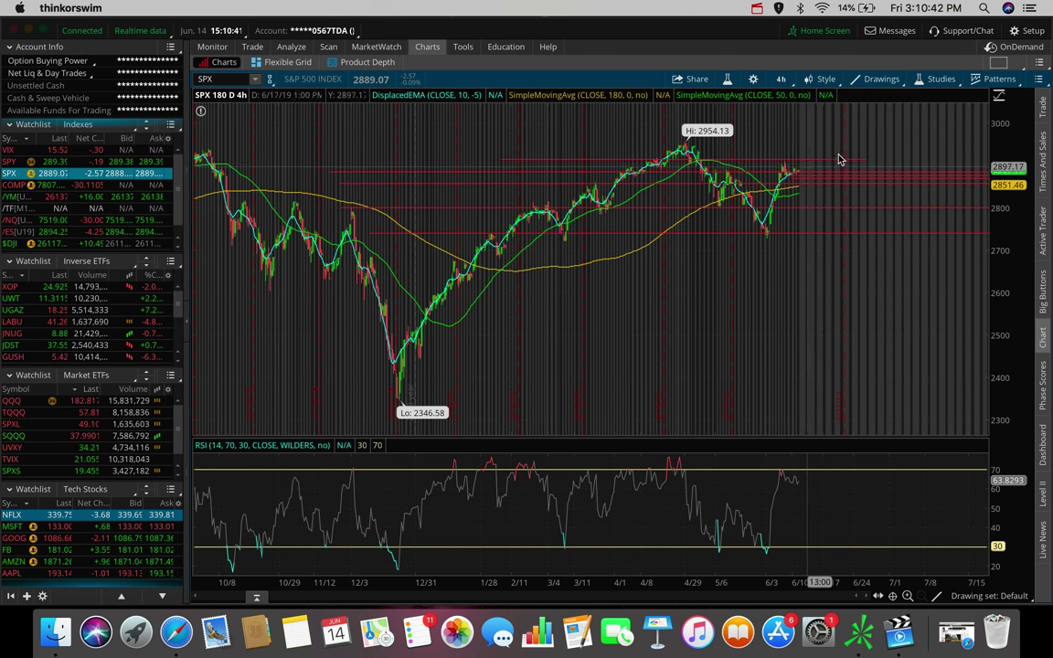
left_click_drag(839, 157, 679, 157)
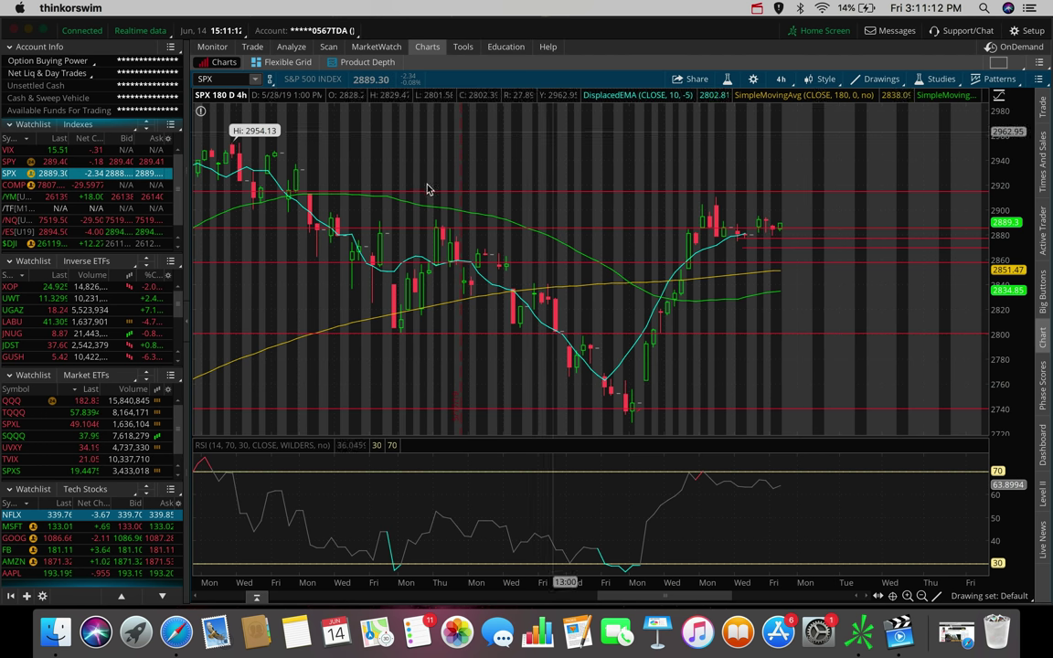
Step: Switch SPX to 20 D : 1h and mark a horizontal price level at 2856.38
left_click(780, 79)
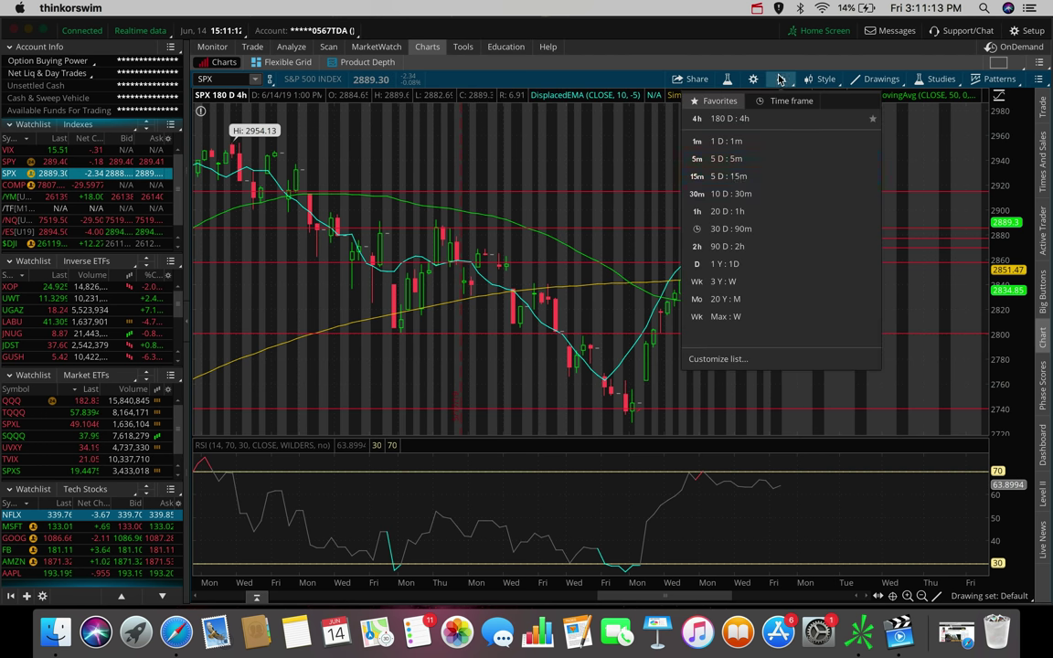
left_click(724, 211)
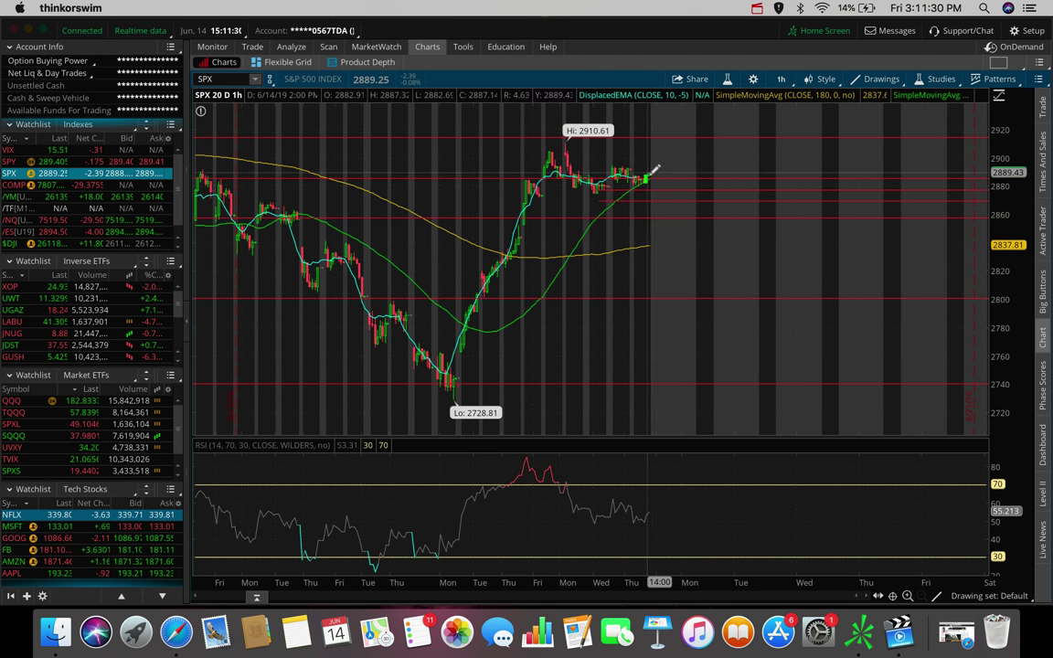
left_click(664, 218)
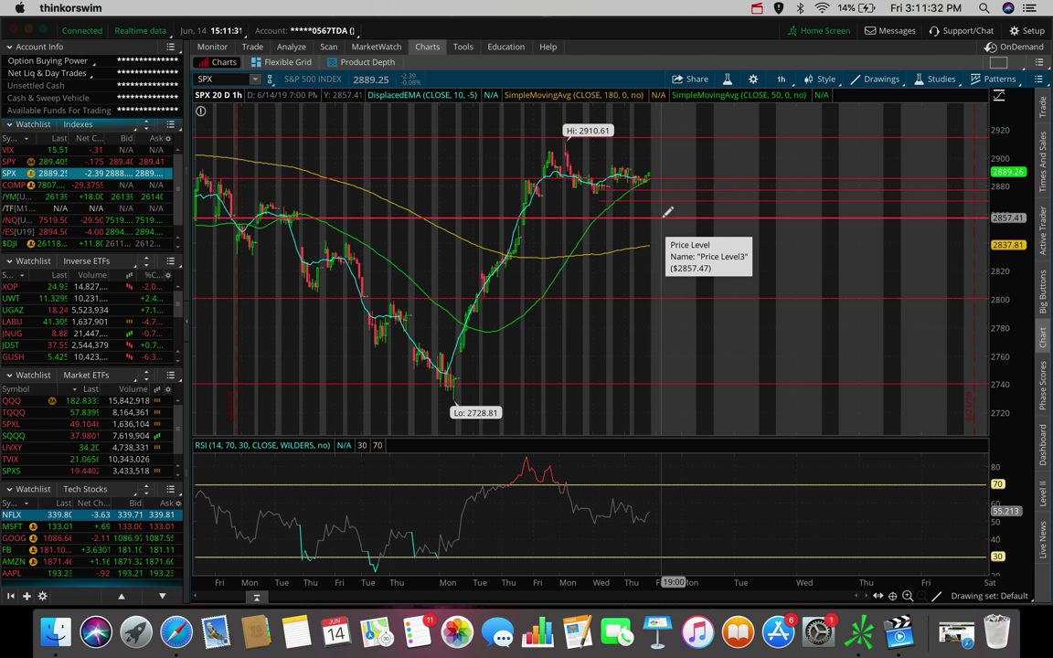
Step: Change the SPX chart to 5 days of 5-minute bars
left_click(781, 79)
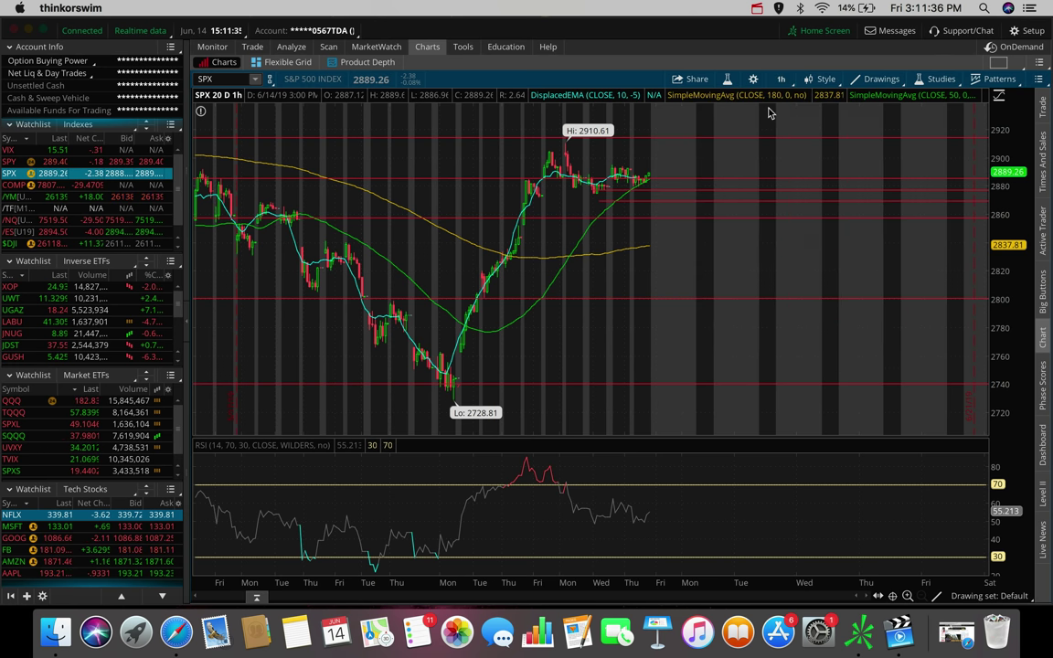
left_click(780, 79)
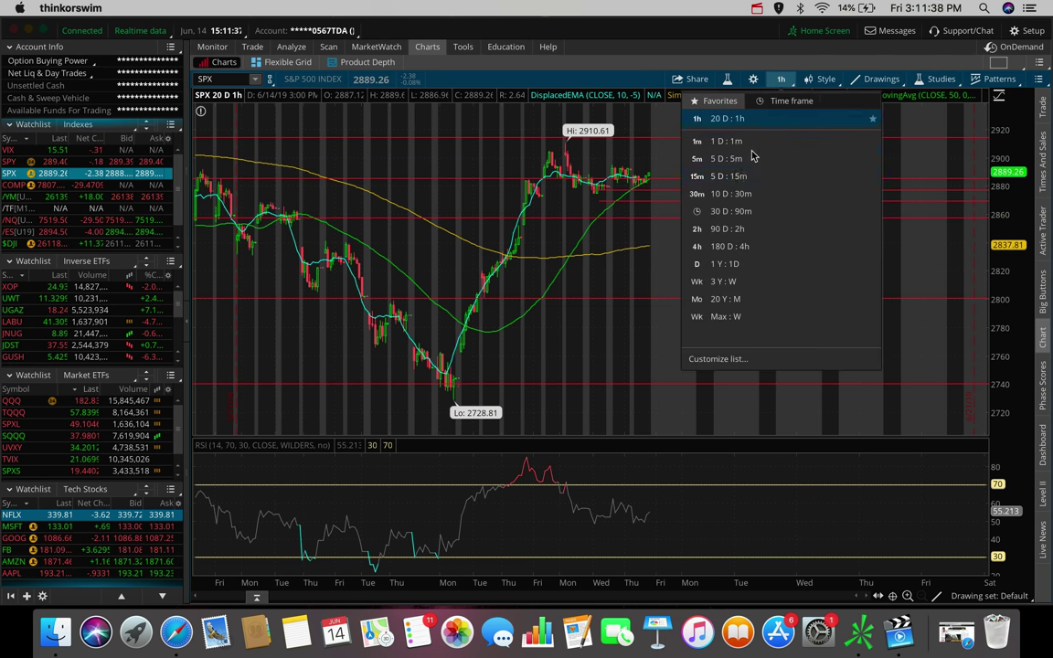
left_click(738, 160)
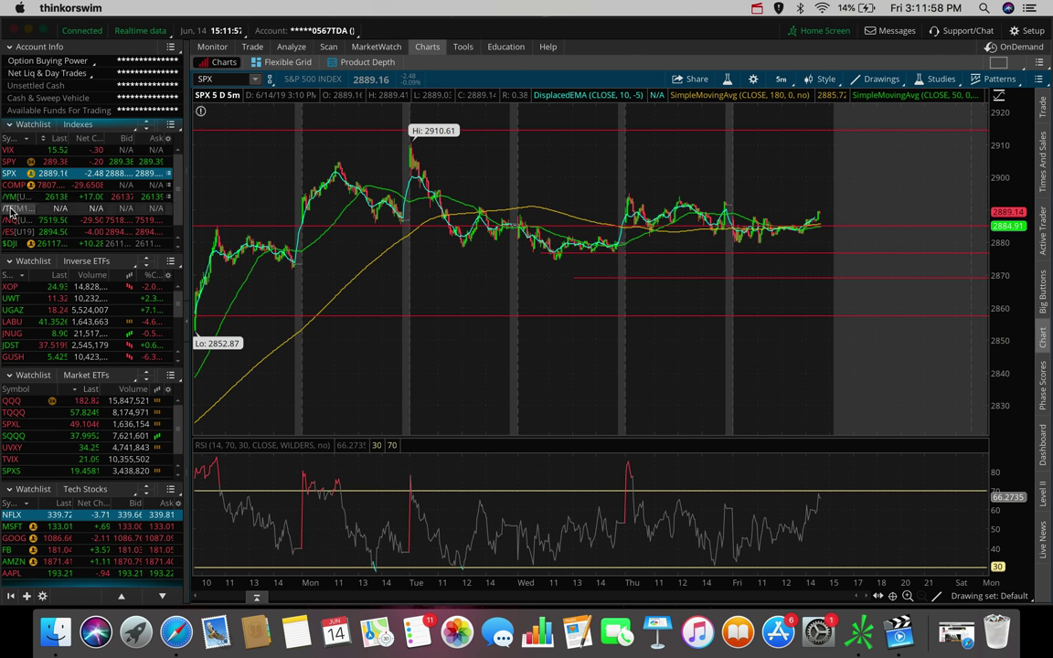
left_click(11, 243)
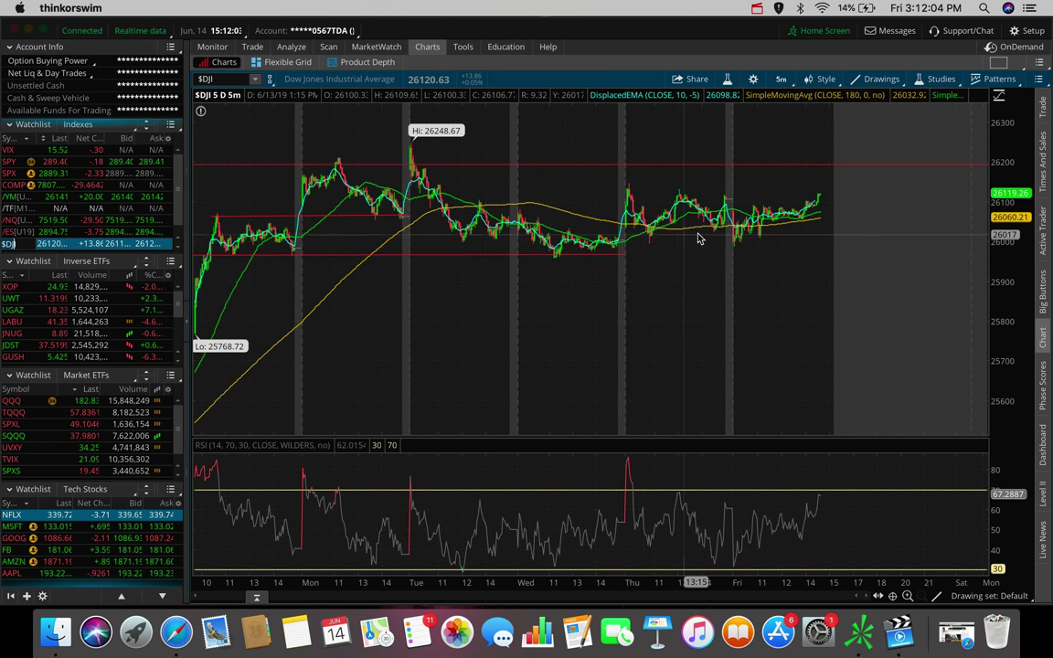
mouse_move(581, 261)
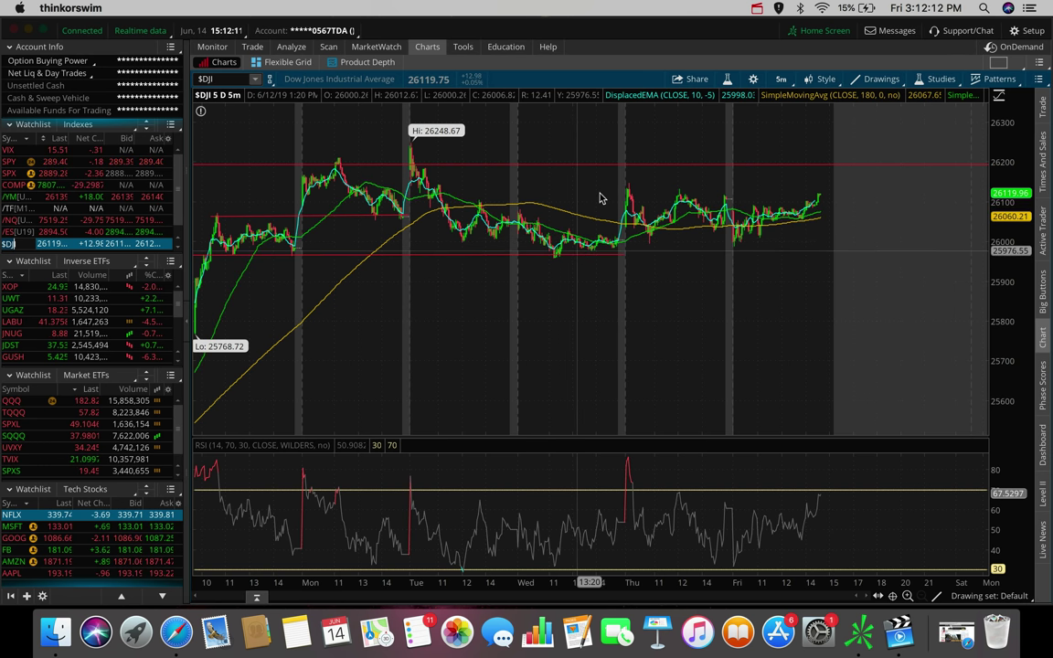
mouse_move(603, 173)
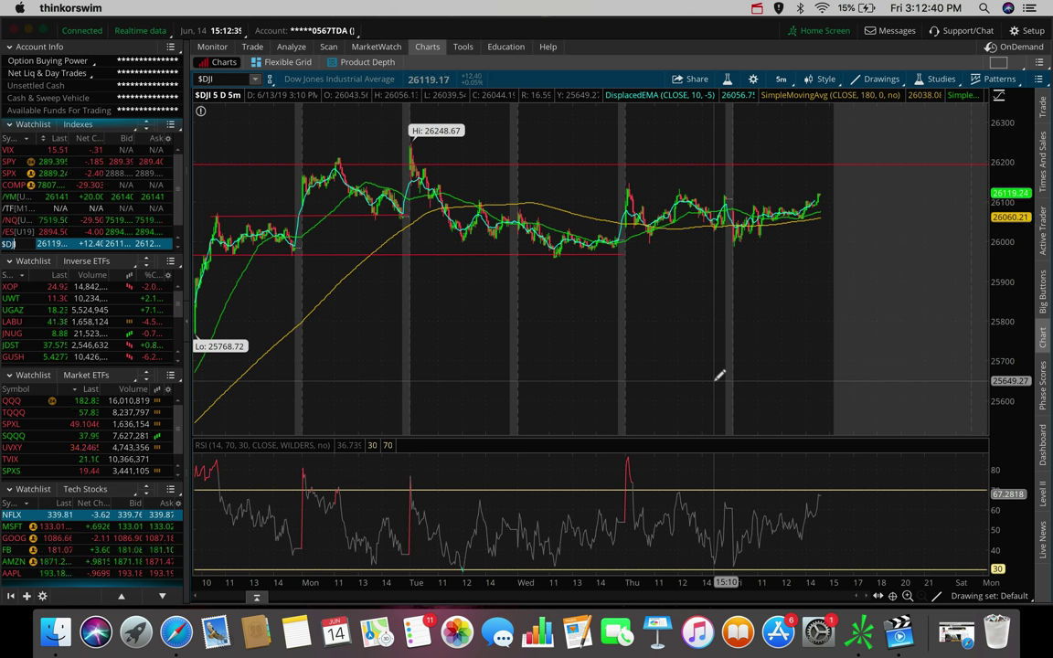
left_click(781, 80)
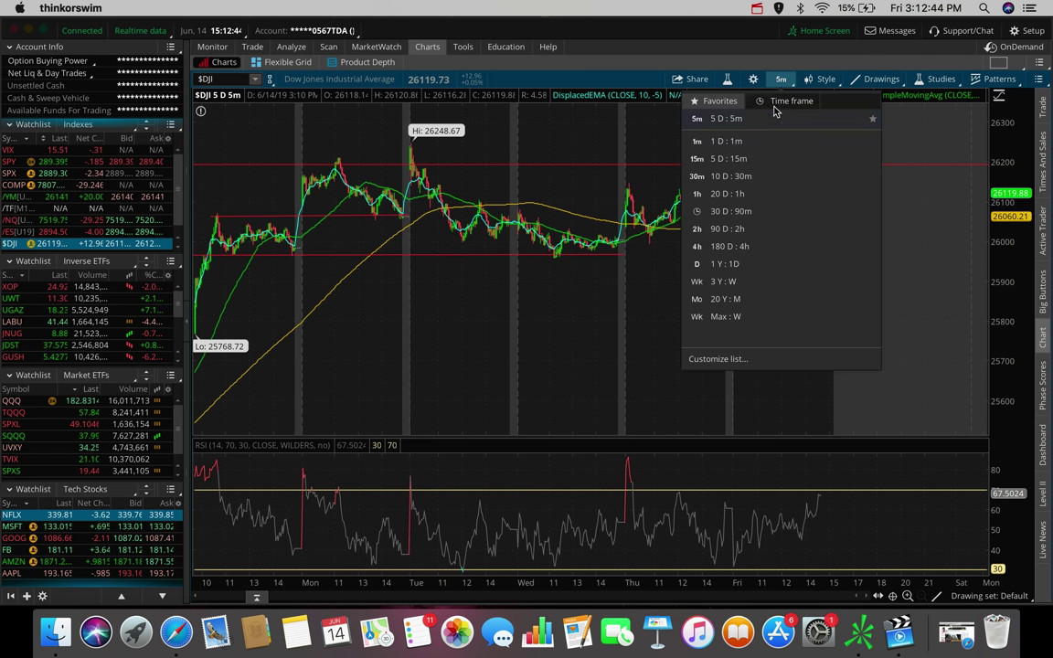
left_click(744, 247)
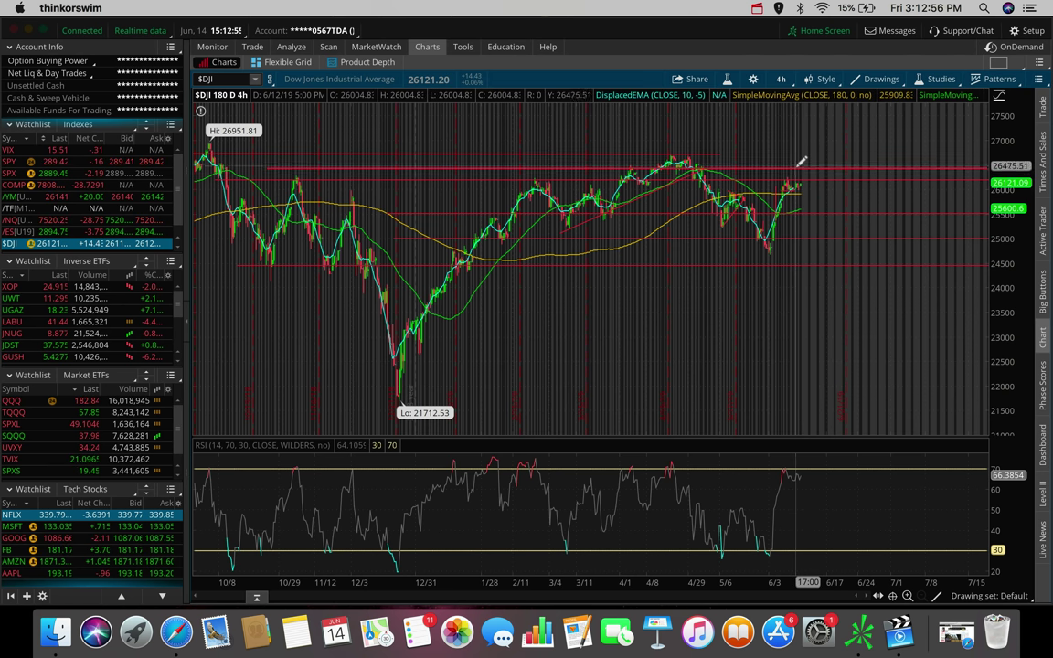
mouse_move(797, 168)
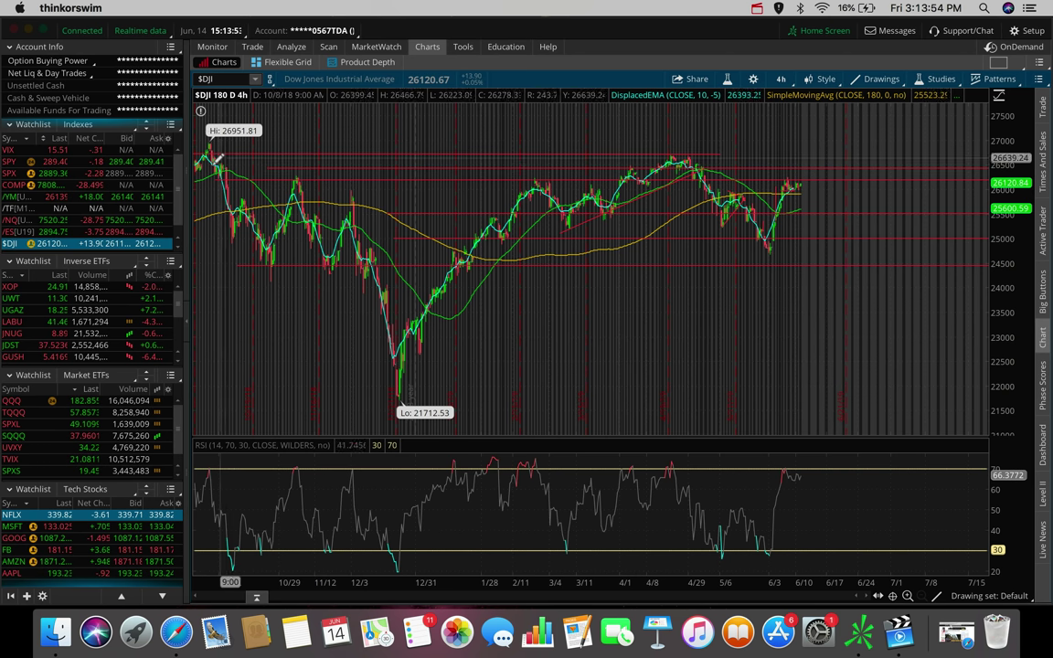
Step: Load /NQ onto the chart, zoom into late May–June, and lower a red price-level line
left_click_drag(11, 199, 16, 224)
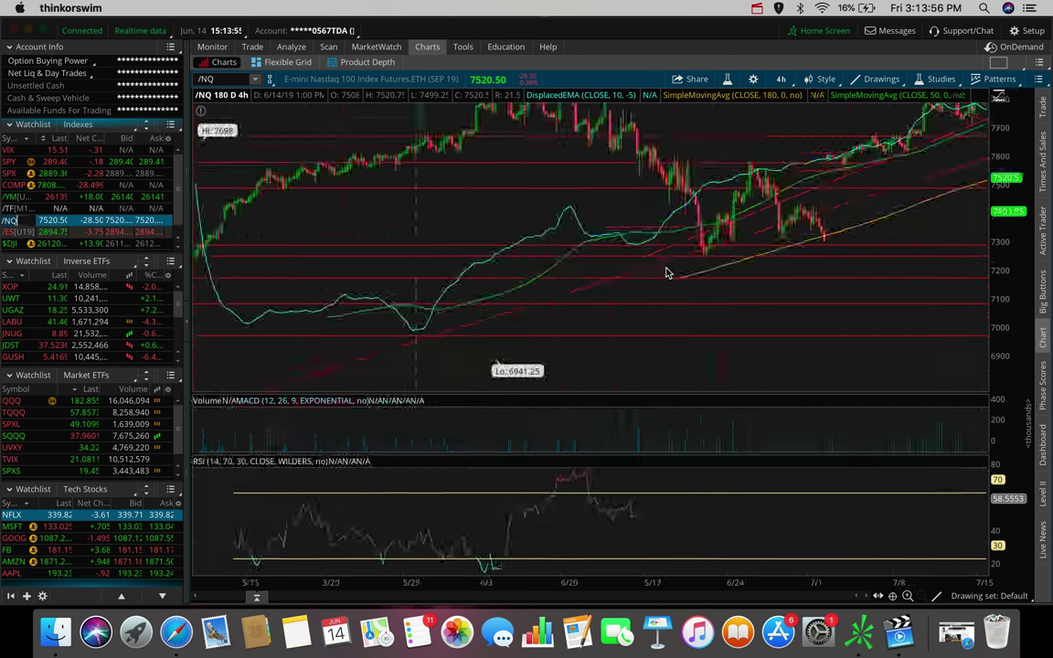
left_click_drag(825, 212, 941, 212)
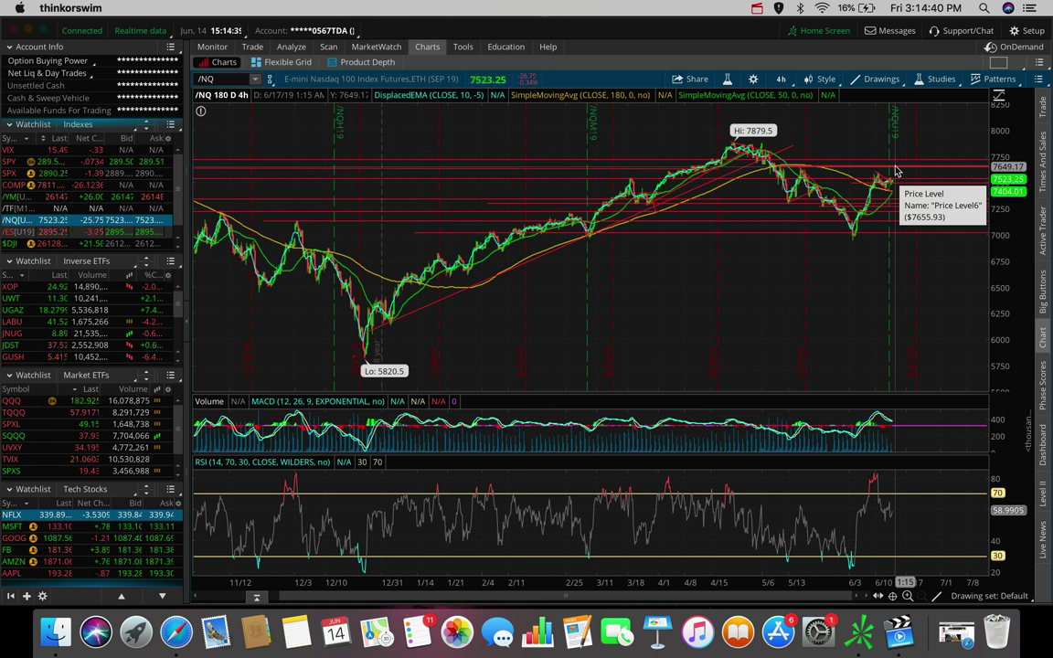
left_click_drag(893, 185, 894, 203)
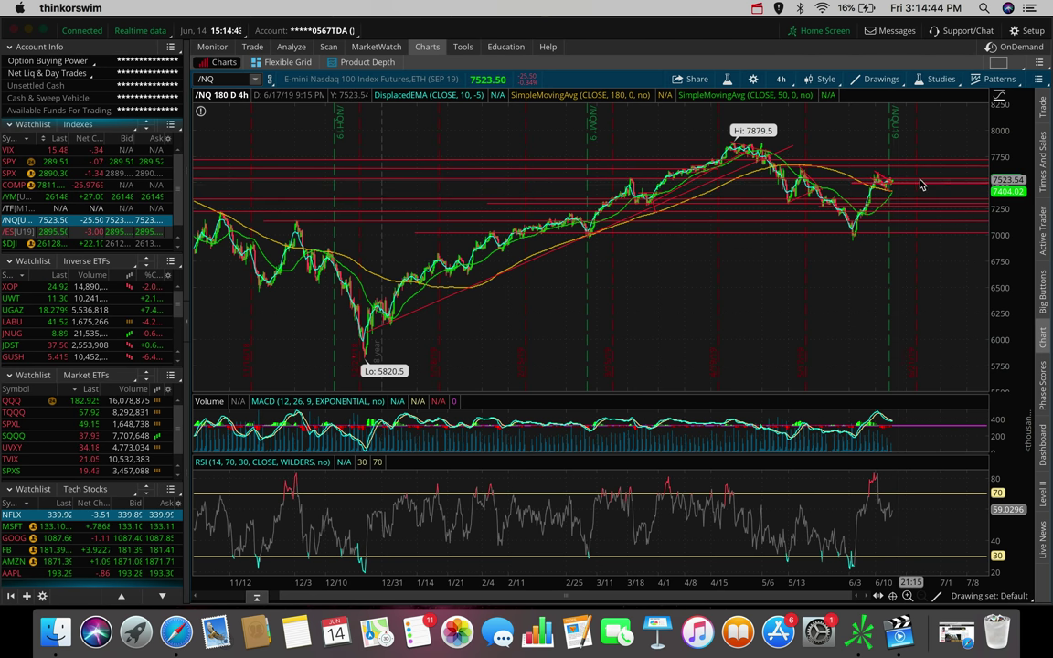
scroll(820, 193, "up", 5)
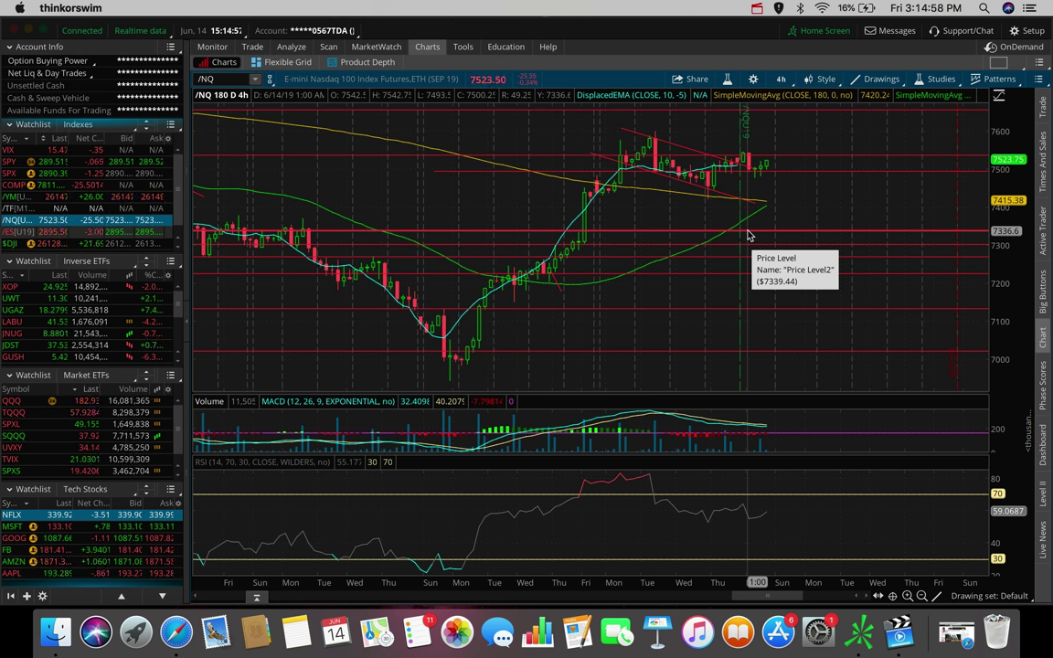
Step: Switch /NQ to 30 D : 90m, then to 20 days of hourly bars
left_click(781, 78)
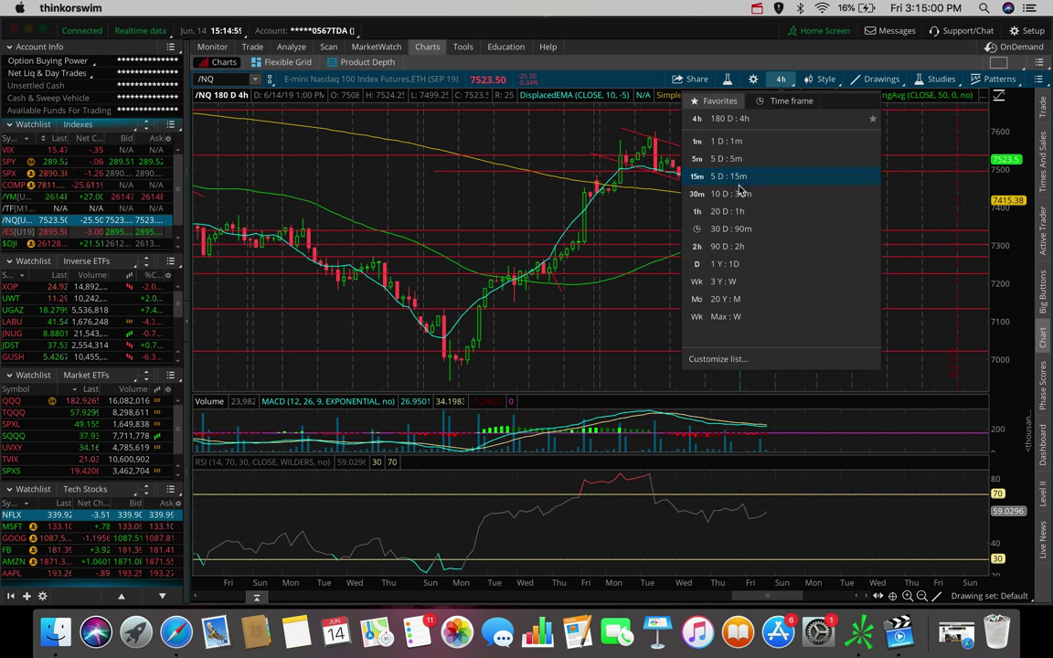
left_click(721, 227)
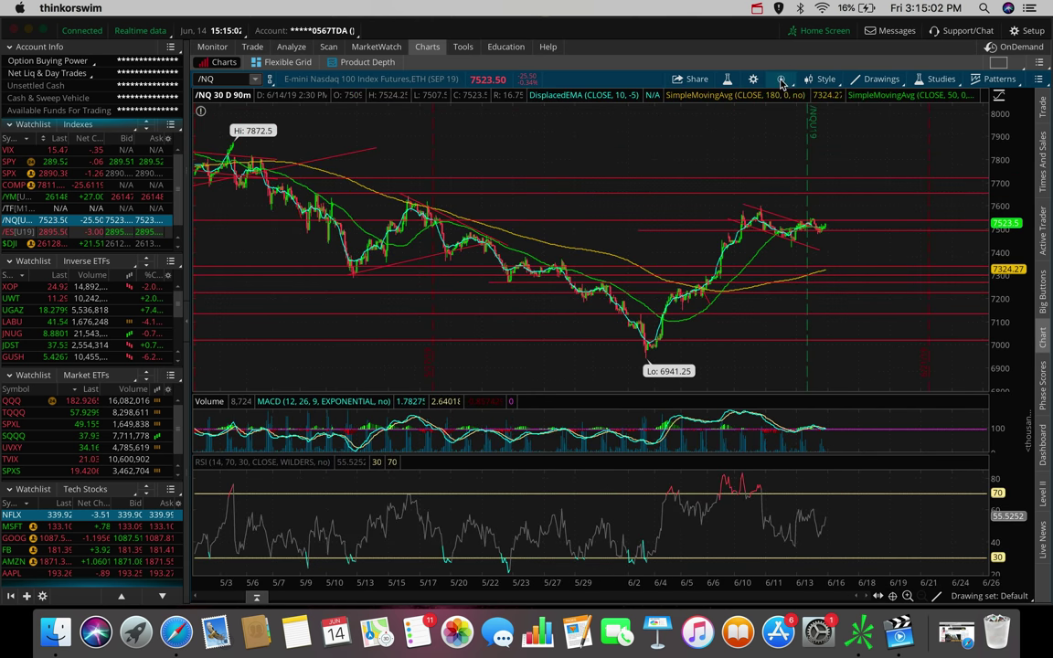
left_click(781, 80)
left_click(731, 211)
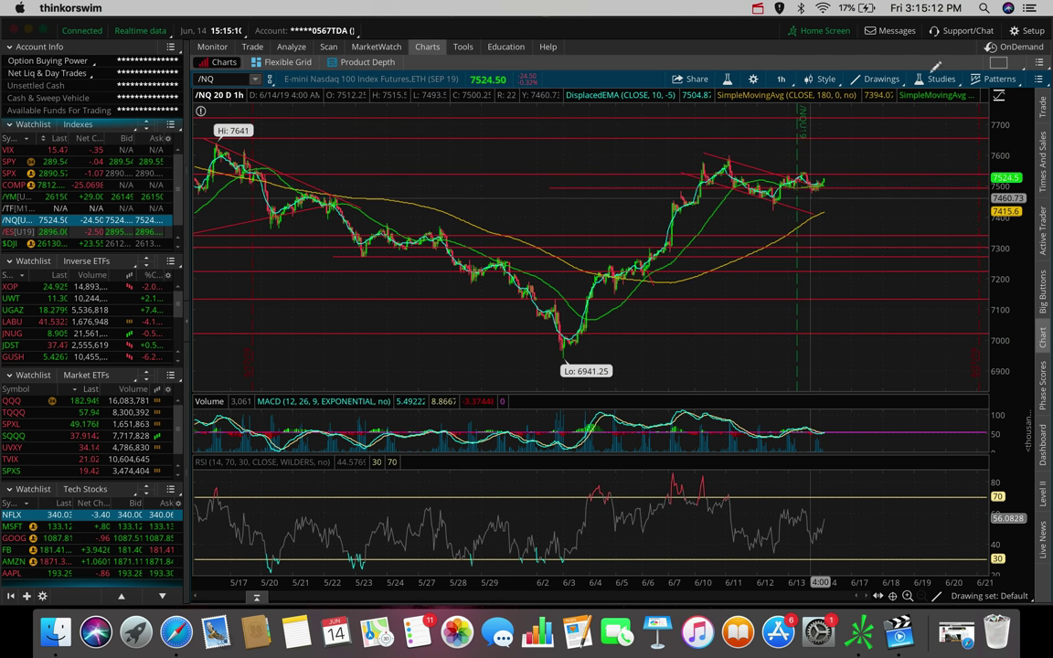
Step: Draw a trial red trendline, then clear the whole drawing set from the chart
right_click(808, 206)
left_click(757, 167)
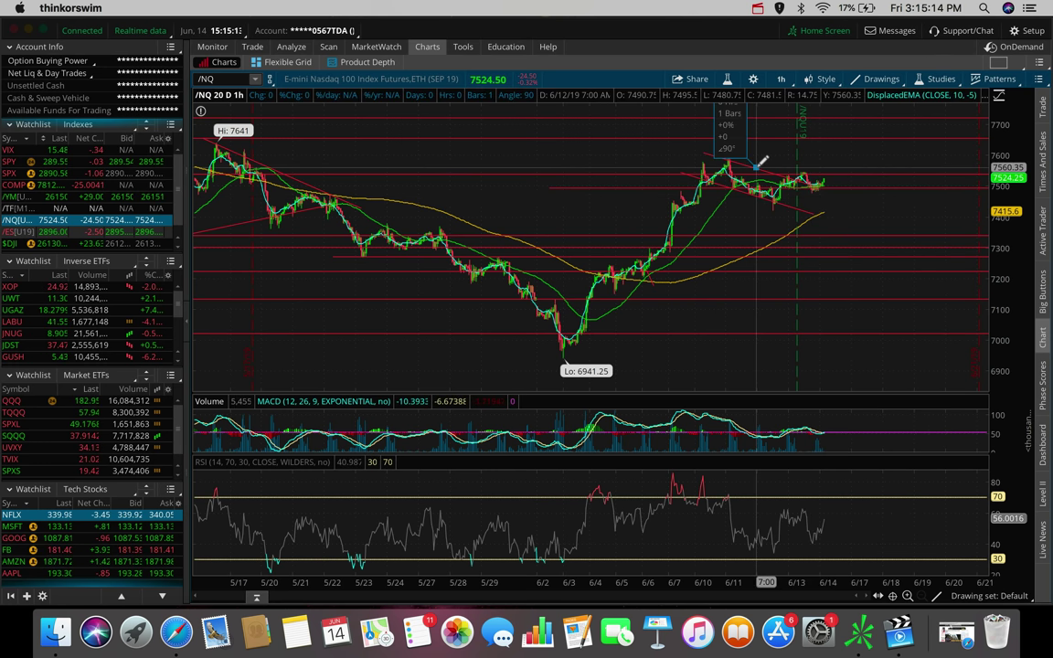
left_click(758, 163)
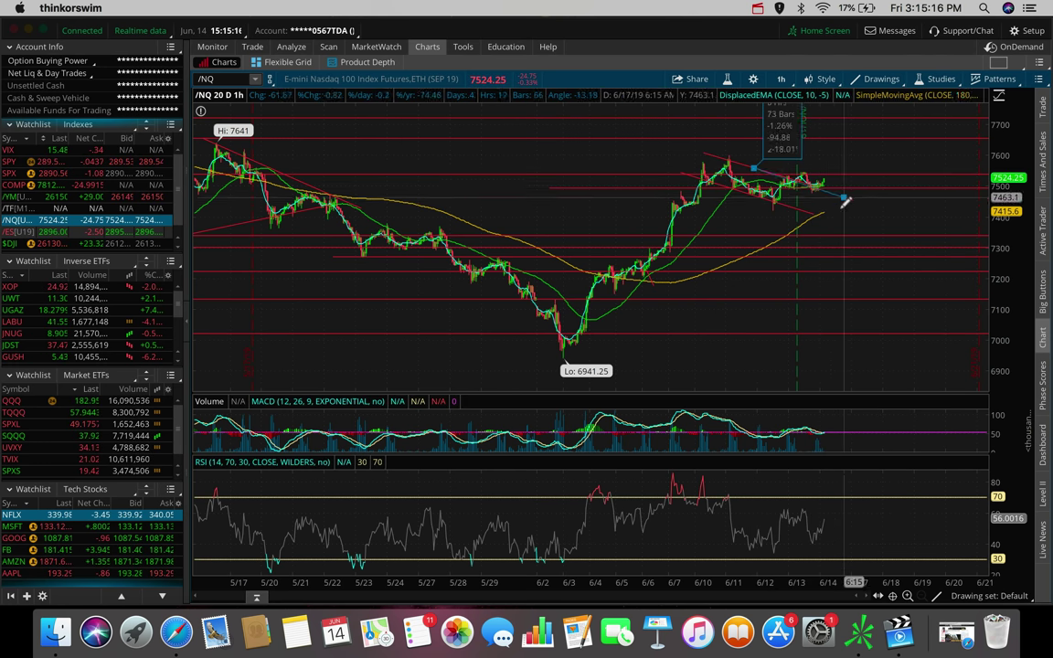
left_click(759, 163)
right_click(759, 163)
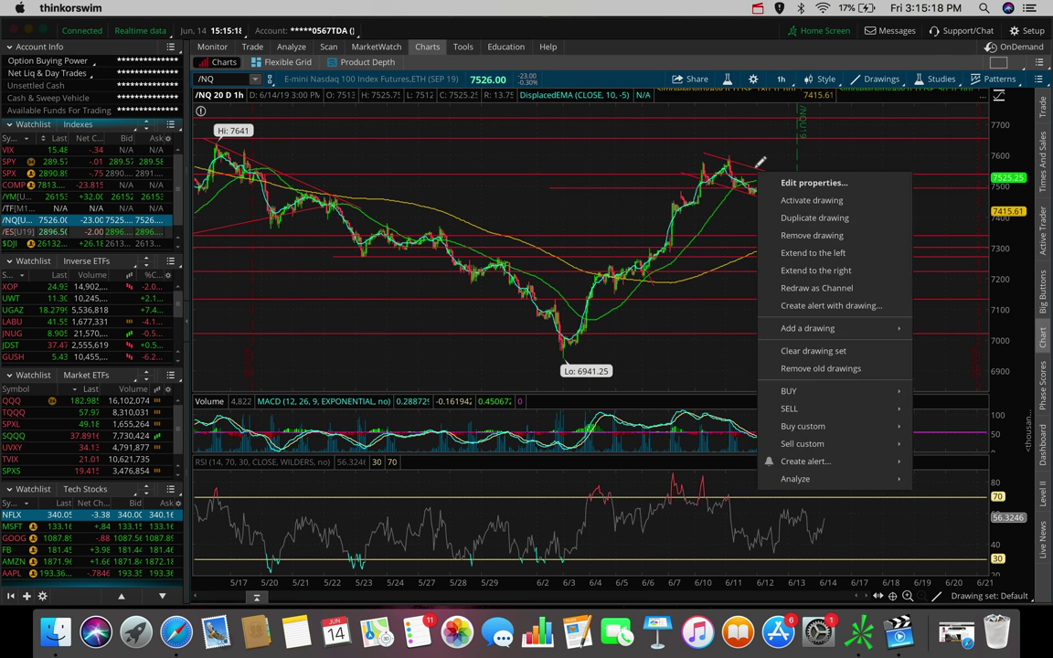
left_click(813, 350)
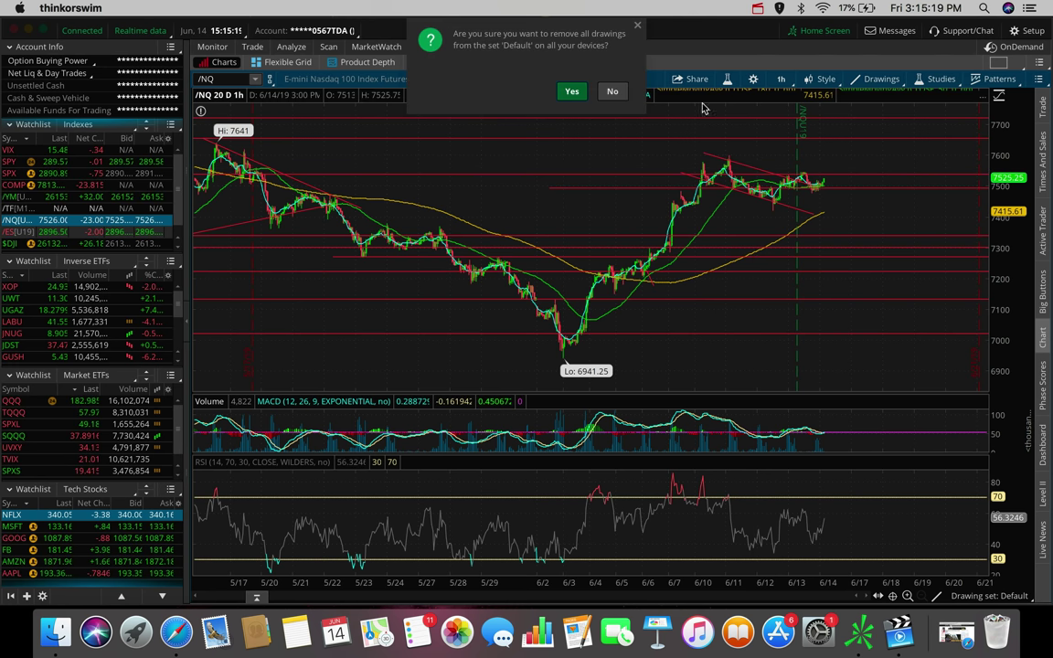
left_click(578, 95)
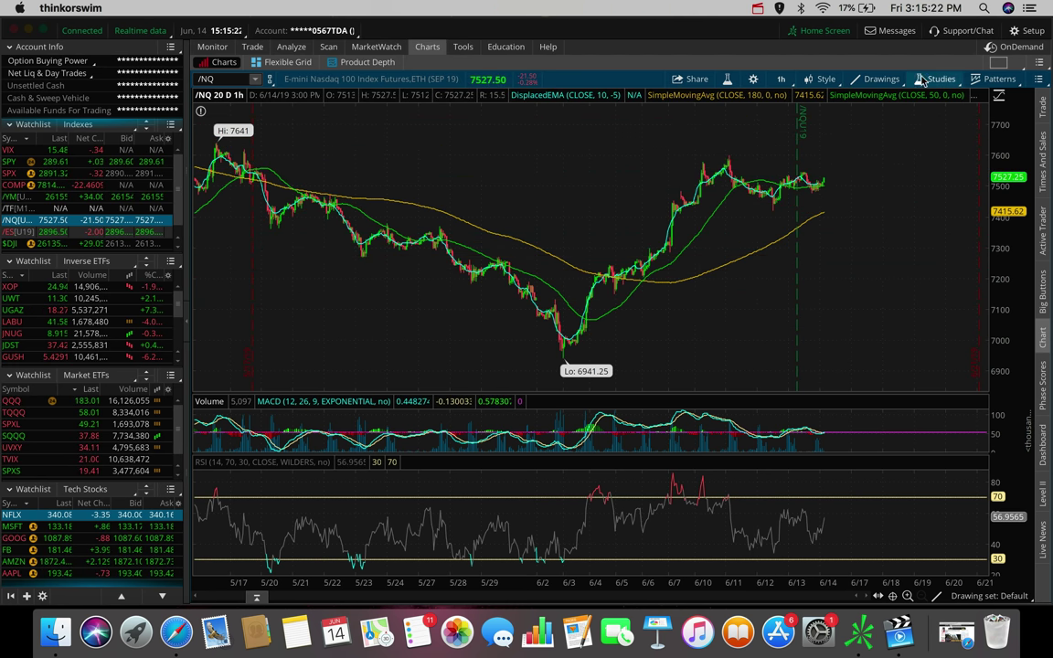
Step: Draw a downward trendline from the June high near 7600 past the latest bars
left_click(702, 156)
left_click(722, 157)
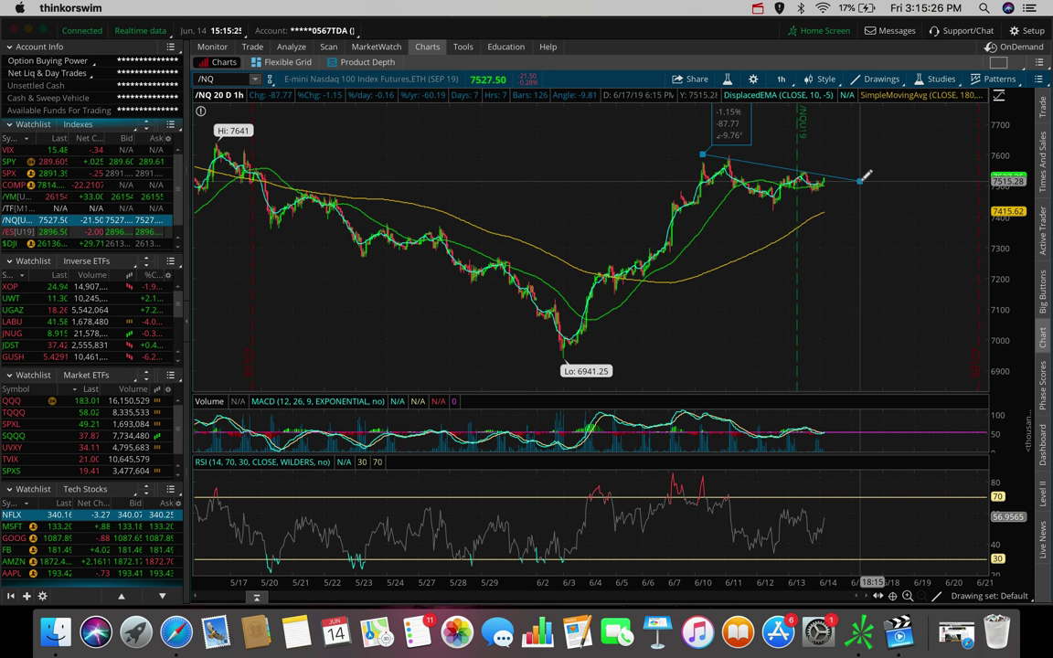
left_click(860, 180)
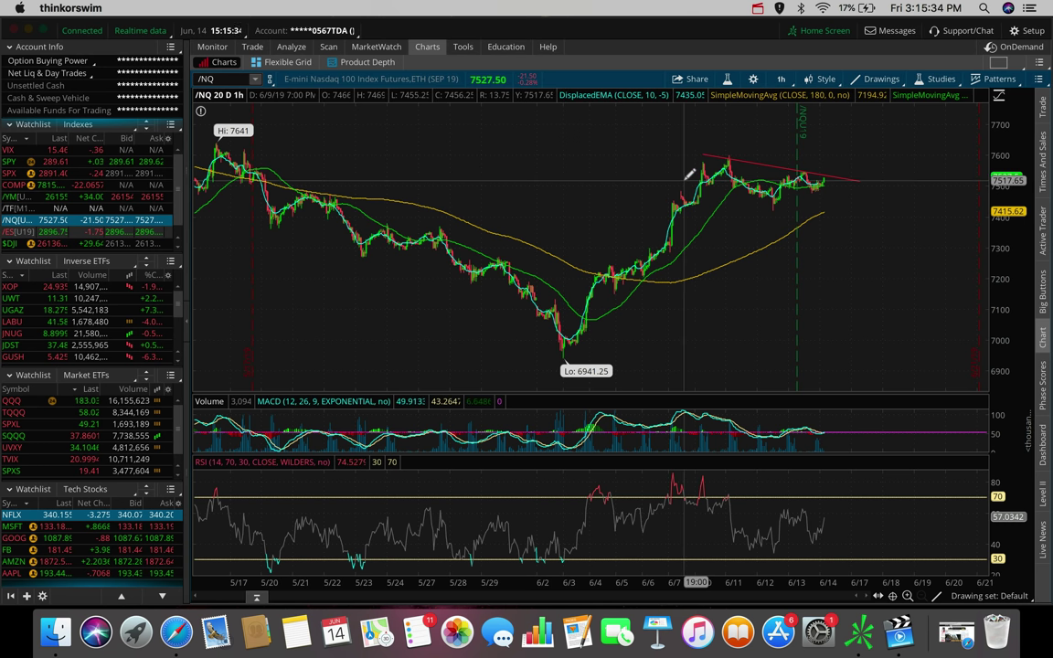
Step: Add the lower parallel channel line, then switch /NQ to 180 D : 4h
left_click_drag(690, 174, 875, 209)
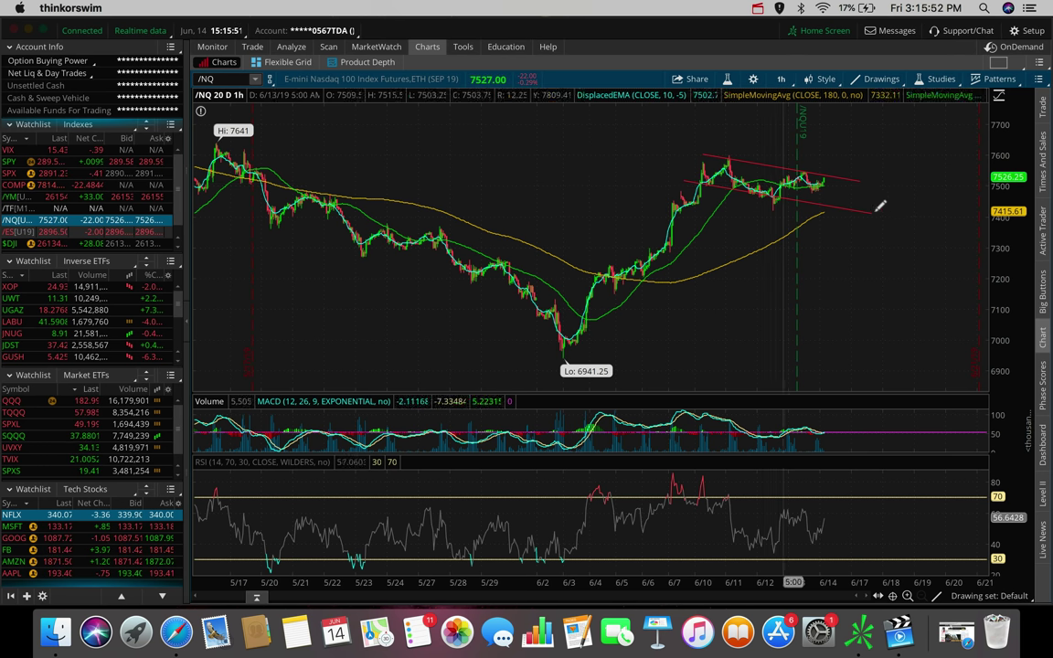
left_click(782, 80)
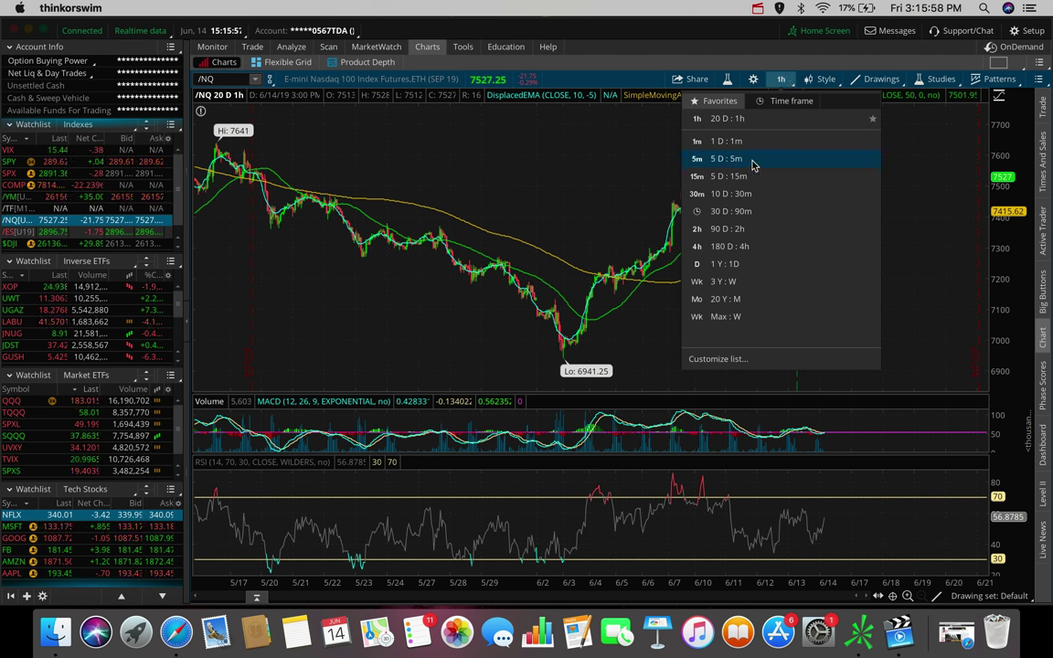
left_click(567, 169)
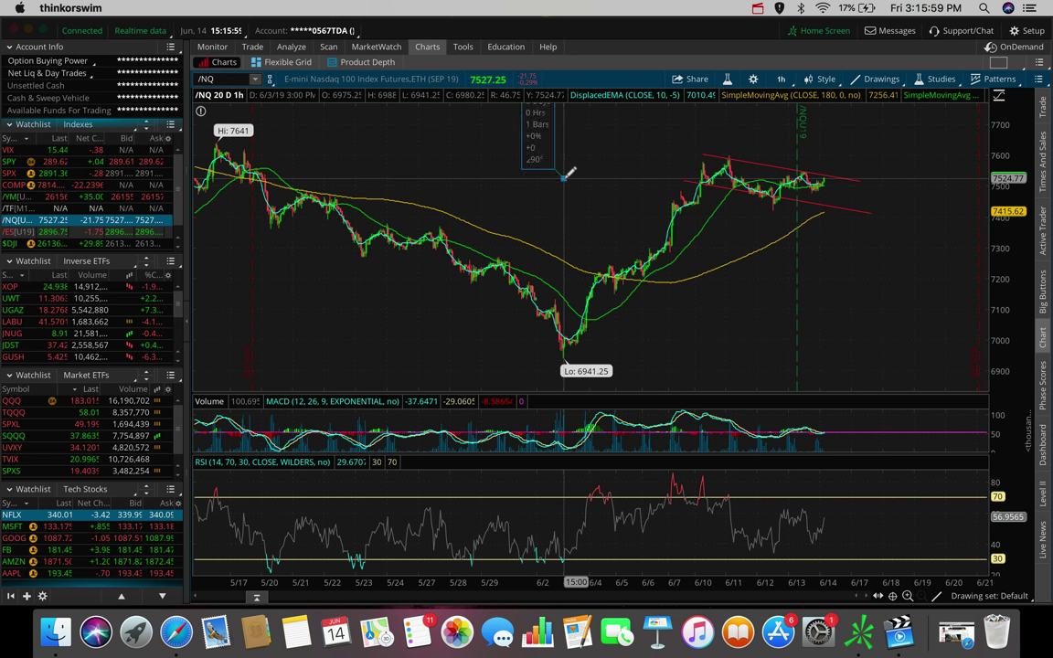
left_click(782, 80)
left_click(734, 248)
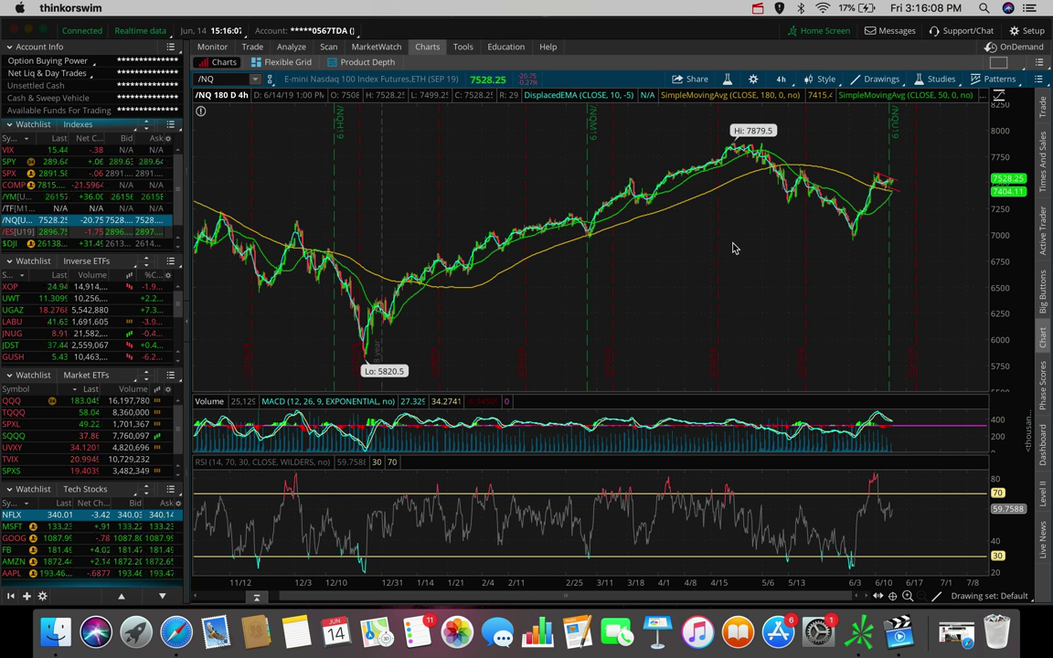
Step: From the last bar, draw one red line projecting down and one rising toward about 8000
left_click_drag(905, 181, 903, 176)
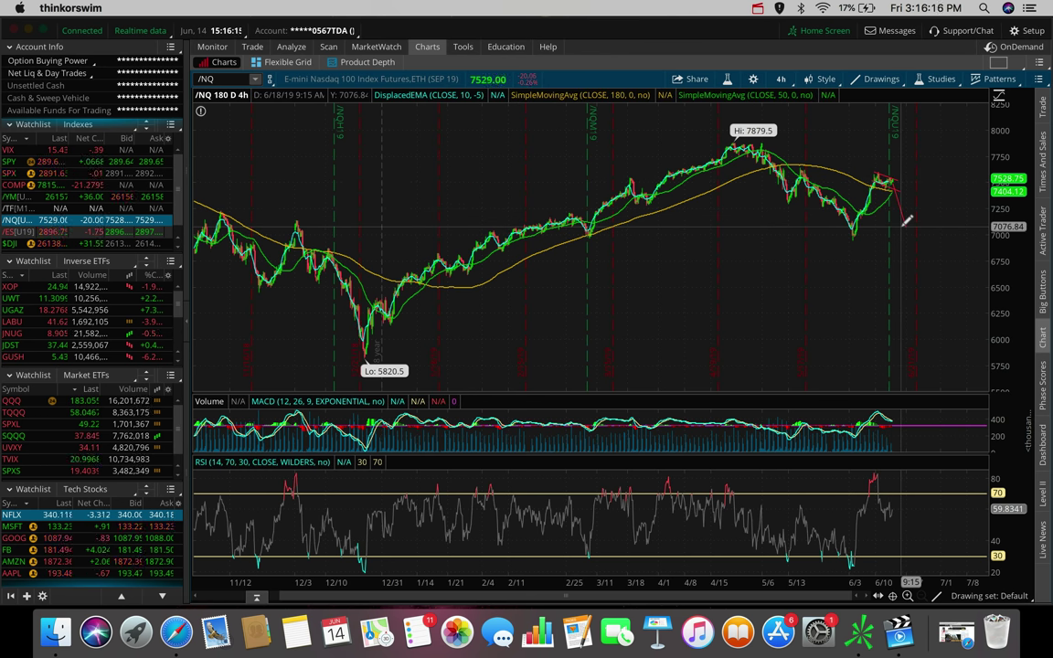
left_click_drag(905, 182, 923, 125)
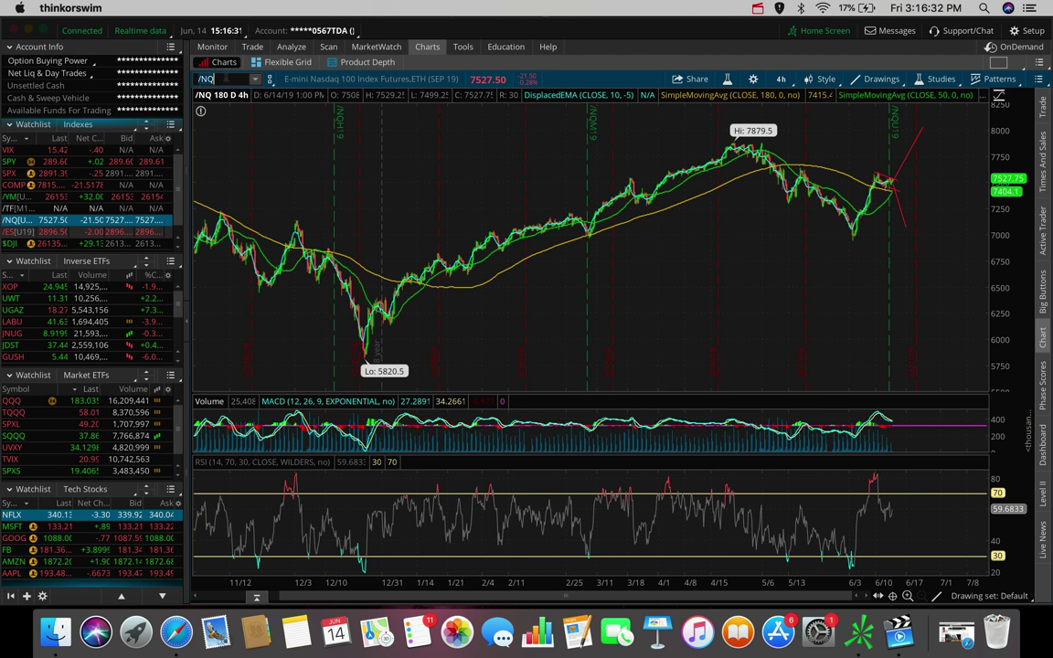
Step: Enter /GC in the symbol box and set the gold chart to 5 D : 5m
left_click(225, 78)
type("/GC")
key("Return")
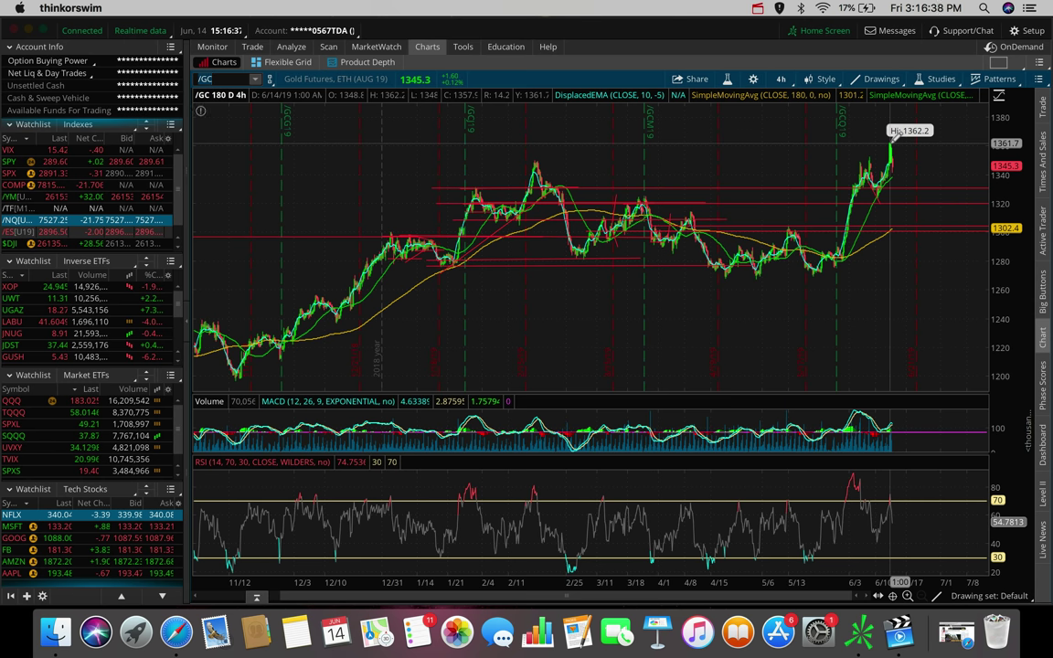
left_click(781, 79)
left_click(748, 164)
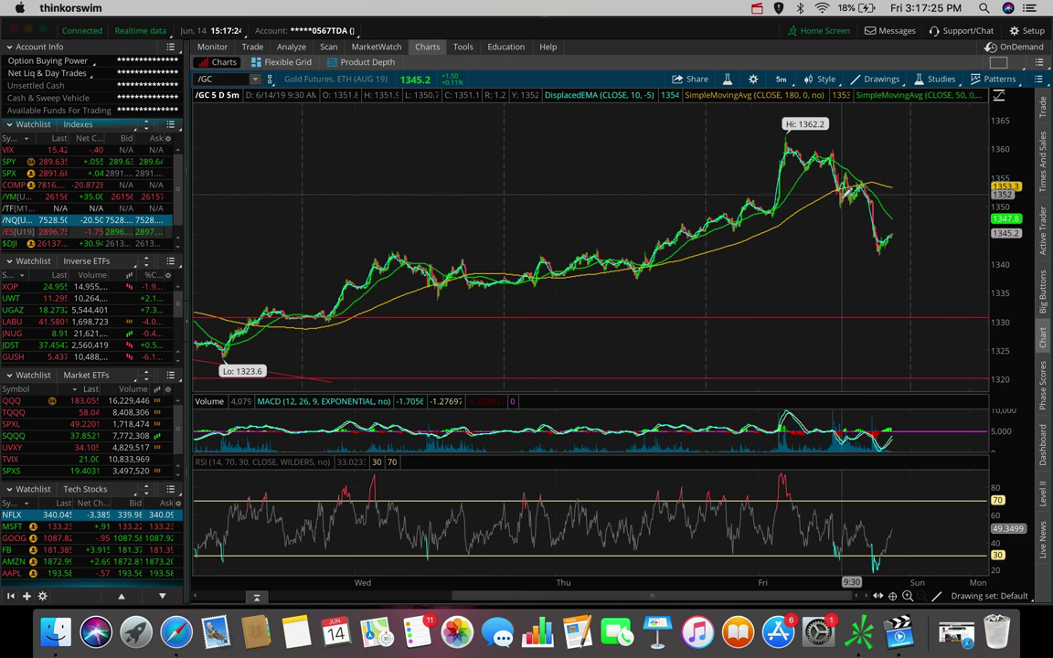
Step: Load JNUG from the Inverse ETFs list, zoom into Thursday–Friday, then back out to 5 days
left_click(55, 334)
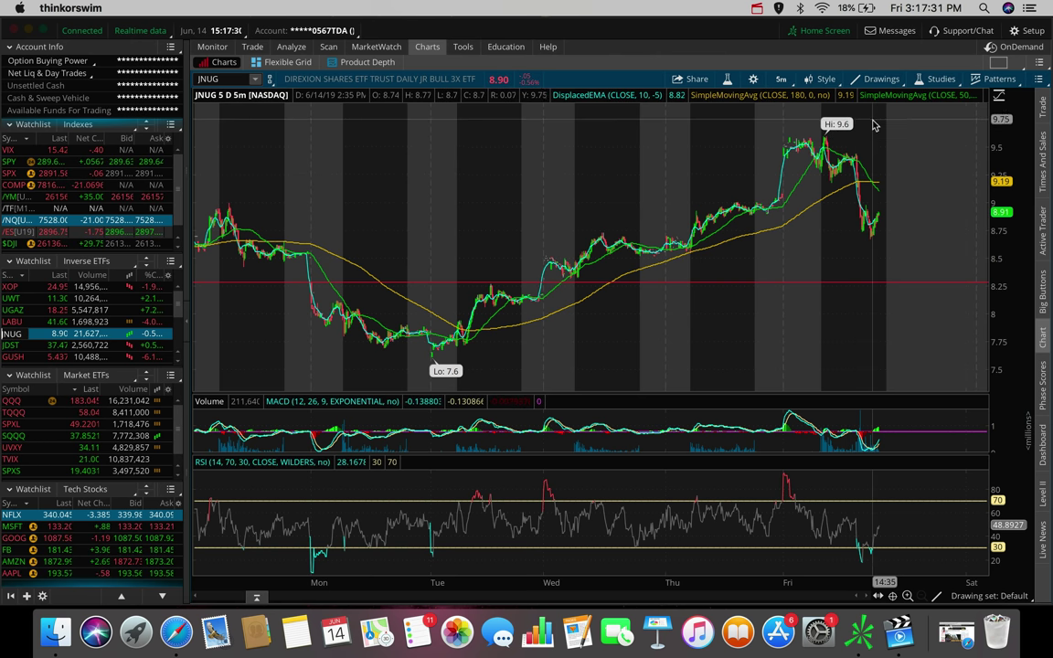
left_click_drag(766, 174, 879, 173)
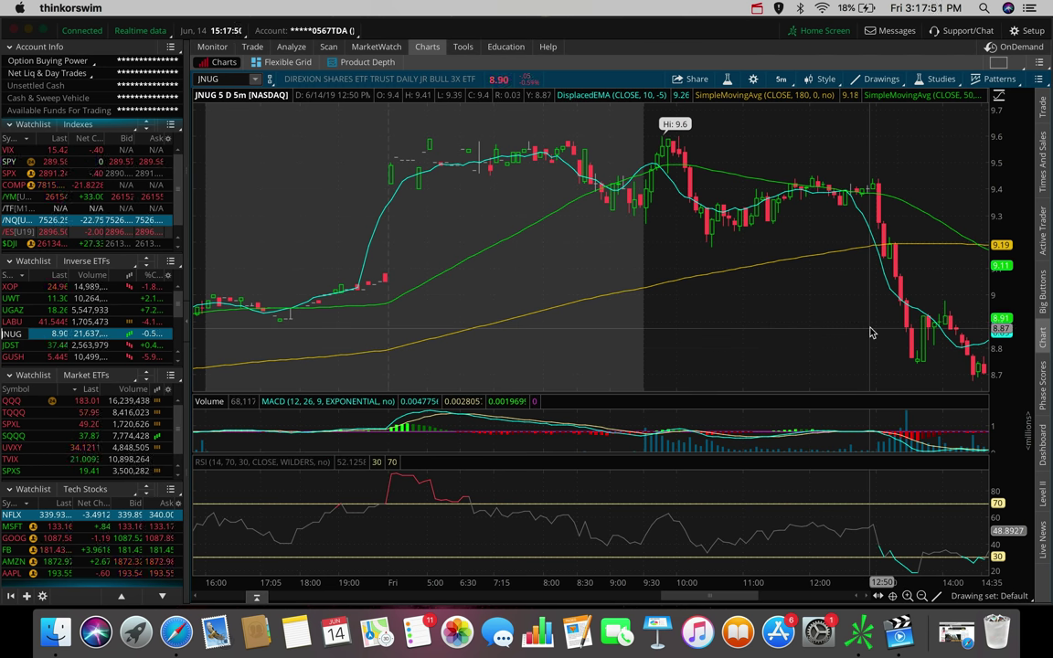
scroll(870, 333, "down", 5)
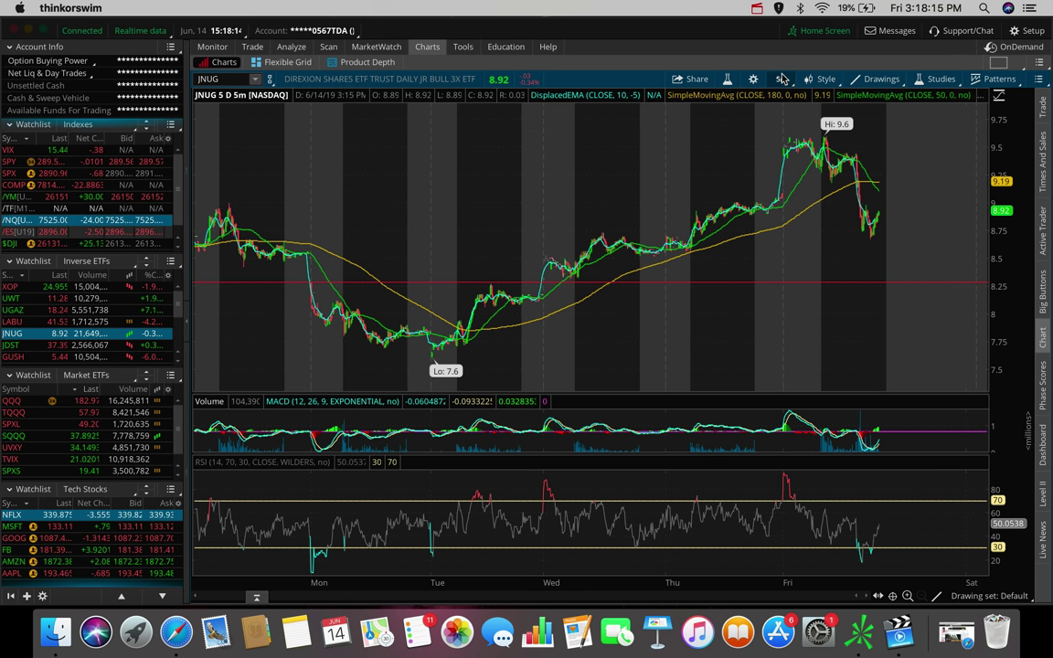
Step: Switch the chart back to /GC gold futures
left_click(227, 80)
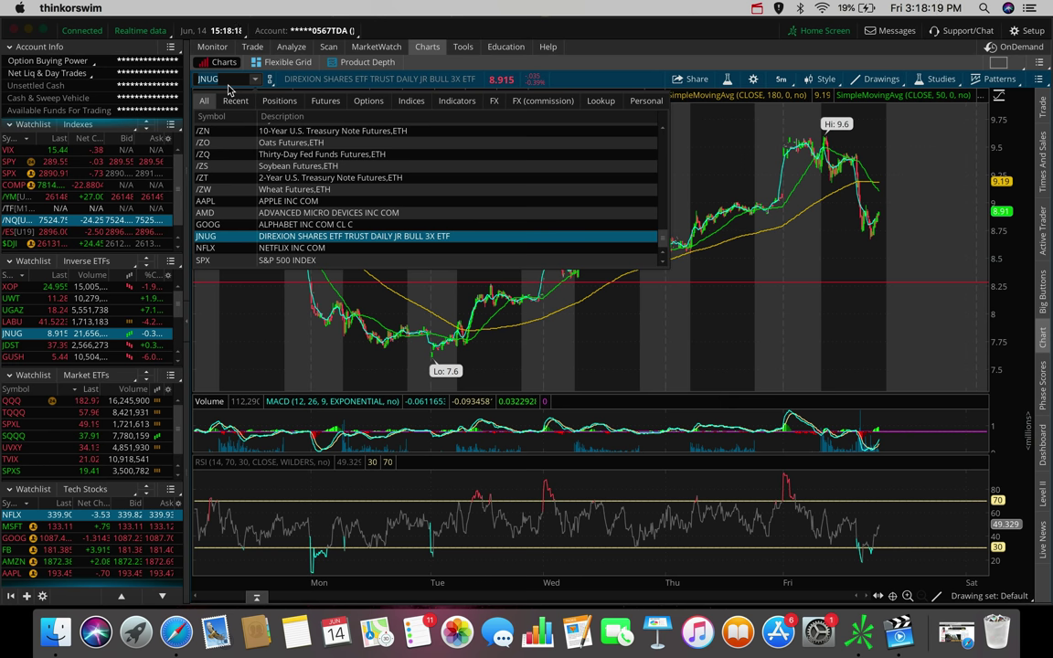
type("/GC")
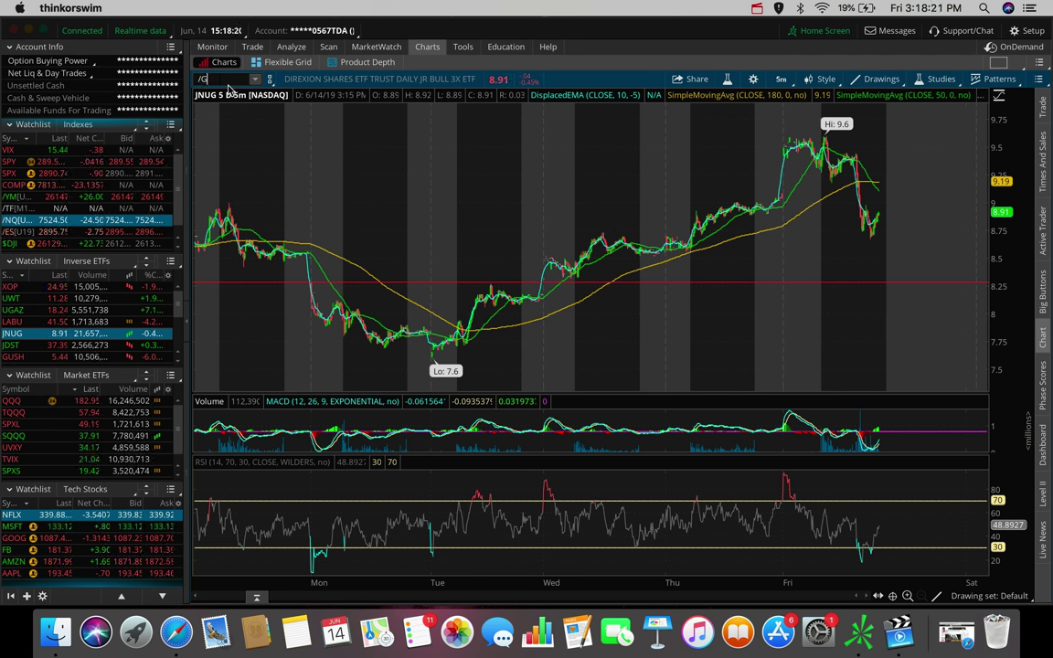
key("Return")
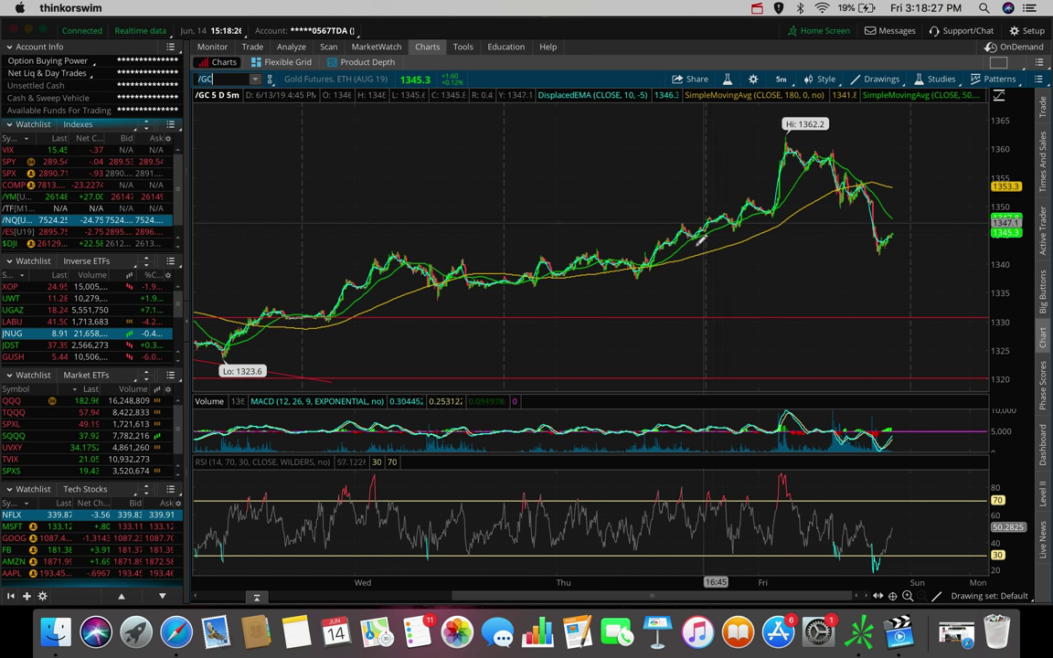
Step: Draw a rising trendline under the gold price's Wednesday-to-Friday climb, then zoom in on Friday's session
left_click_drag(475, 302, 915, 187)
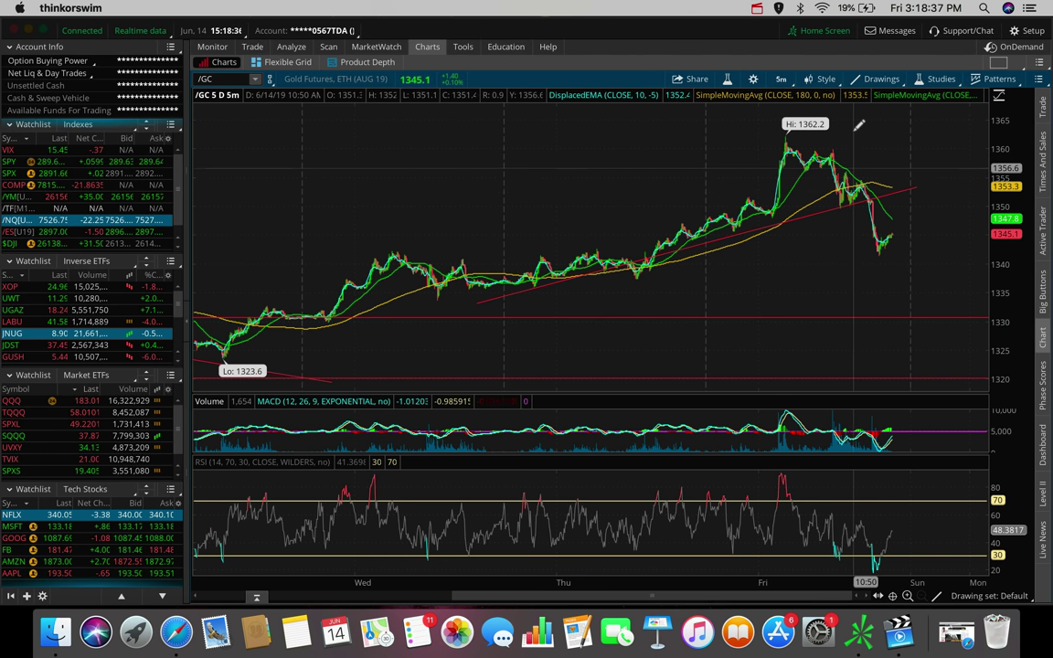
left_click_drag(892, 139, 798, 158)
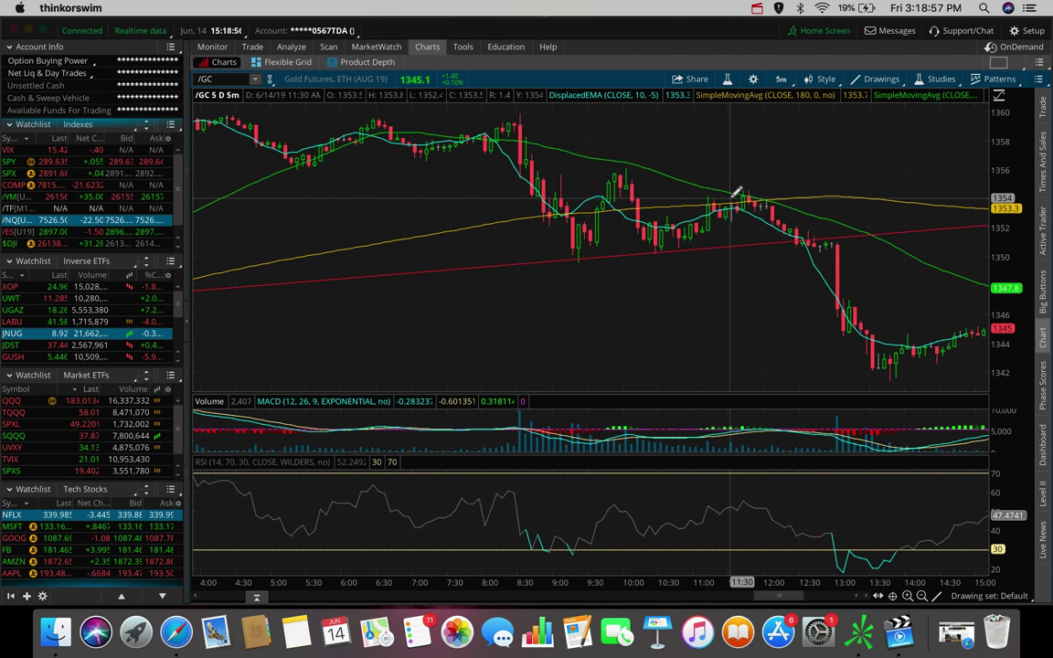
scroll(642, 300, "up", 2)
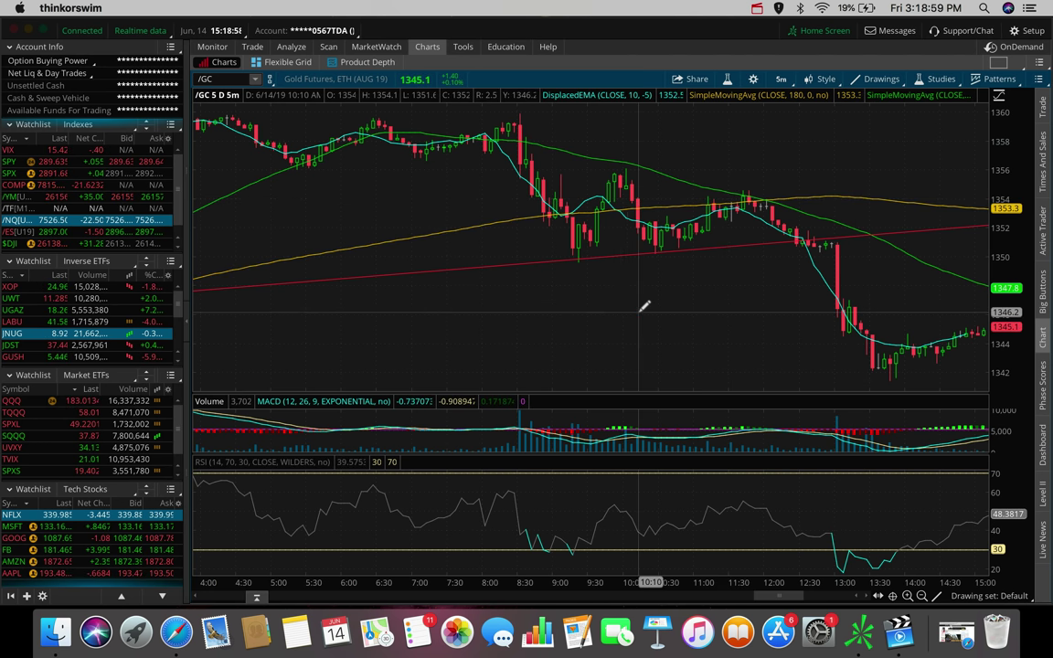
scroll(641, 301, "down", 5)
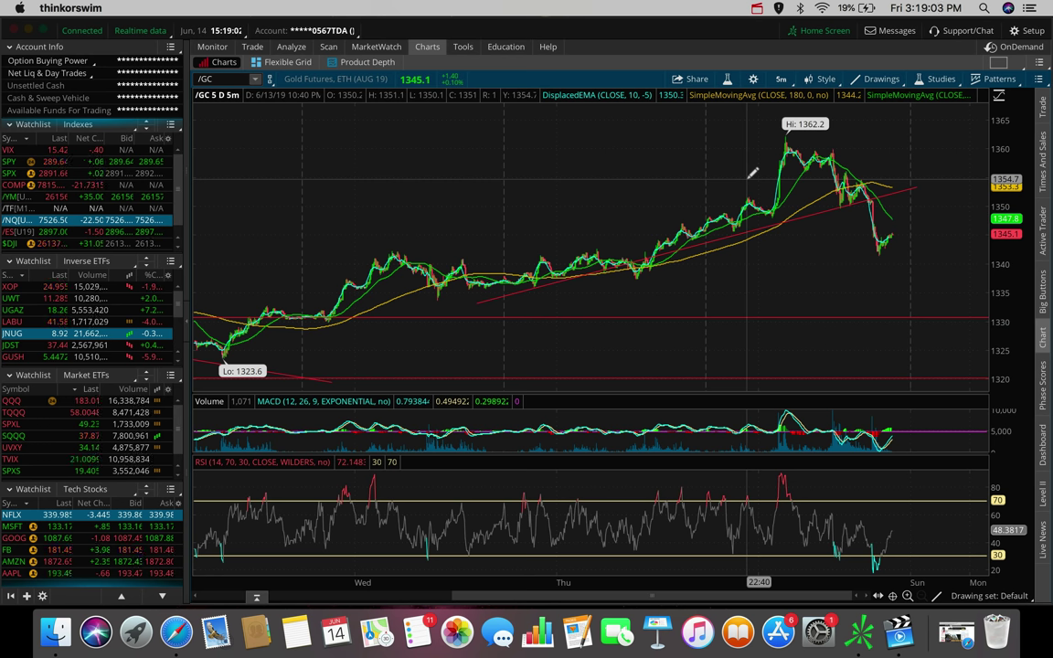
Step: Chart JNUG, zoom in on Thursday afternoon through Friday, and measure the percentage size of a price move
left_click(14, 333)
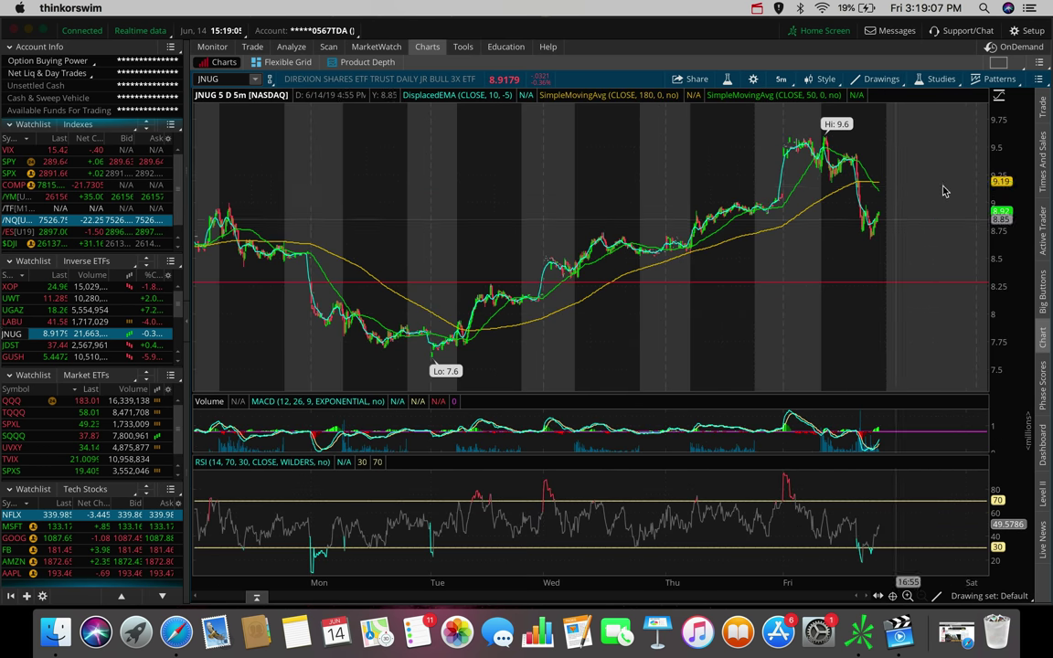
left_click_drag(891, 137, 708, 201)
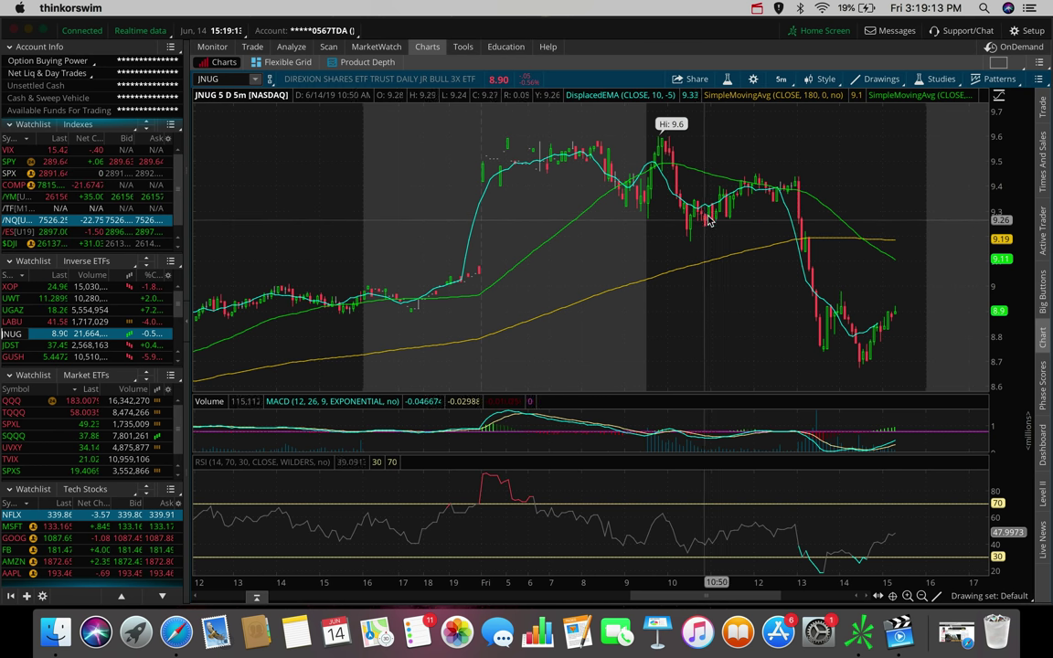
left_click_drag(709, 218, 640, 187)
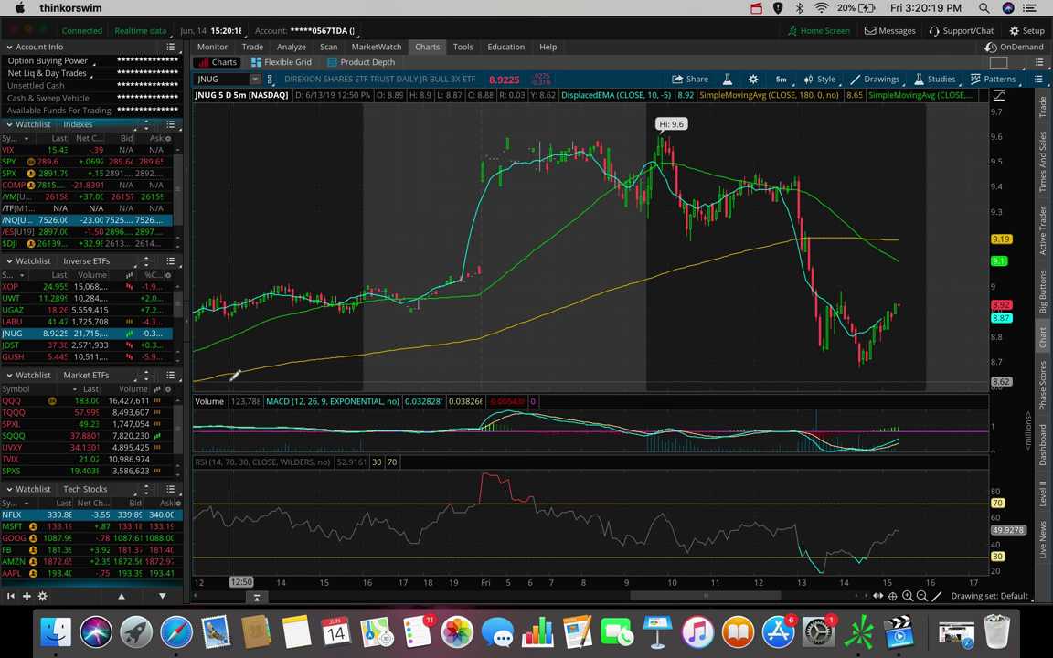
left_click(233, 79)
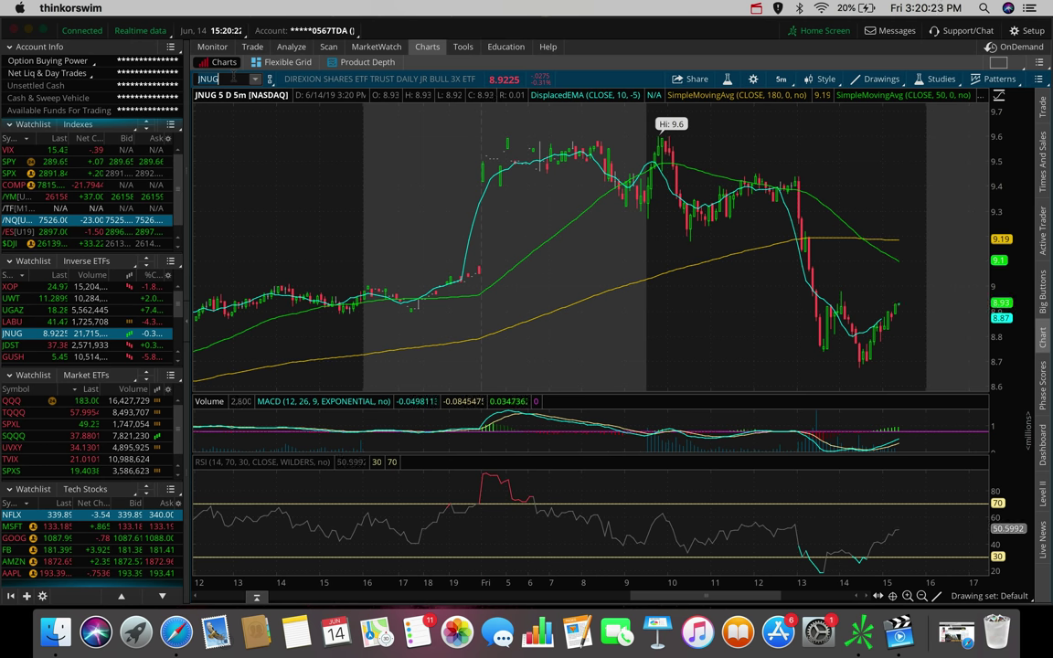
Step: Replace the ticker with AMD to load its chart
key("BackSpace")
key("Return")
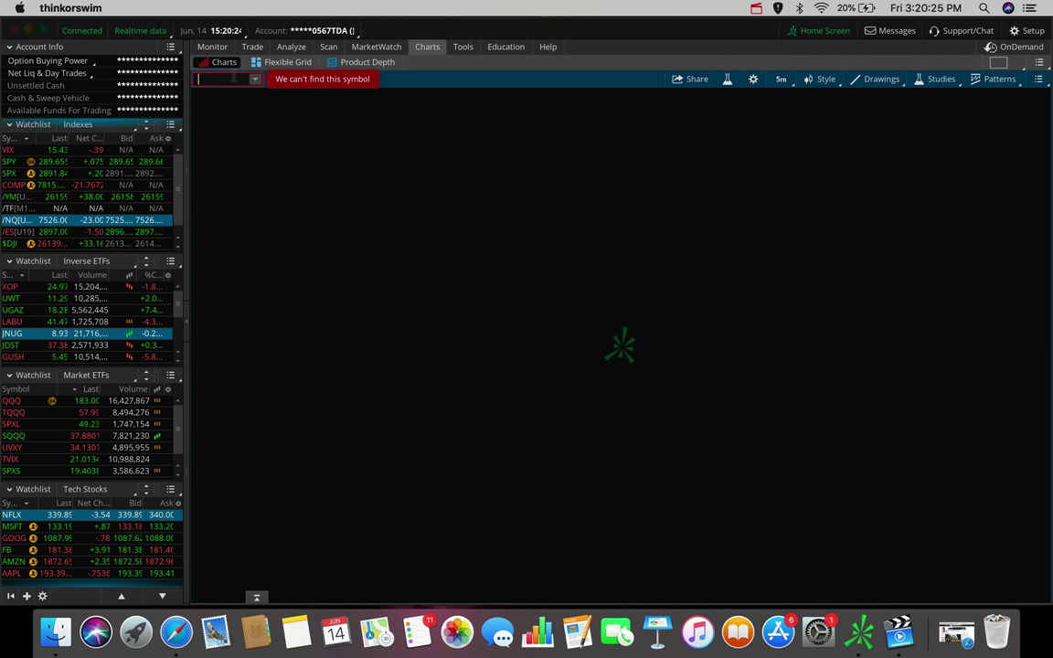
type("AMD")
key("Return")
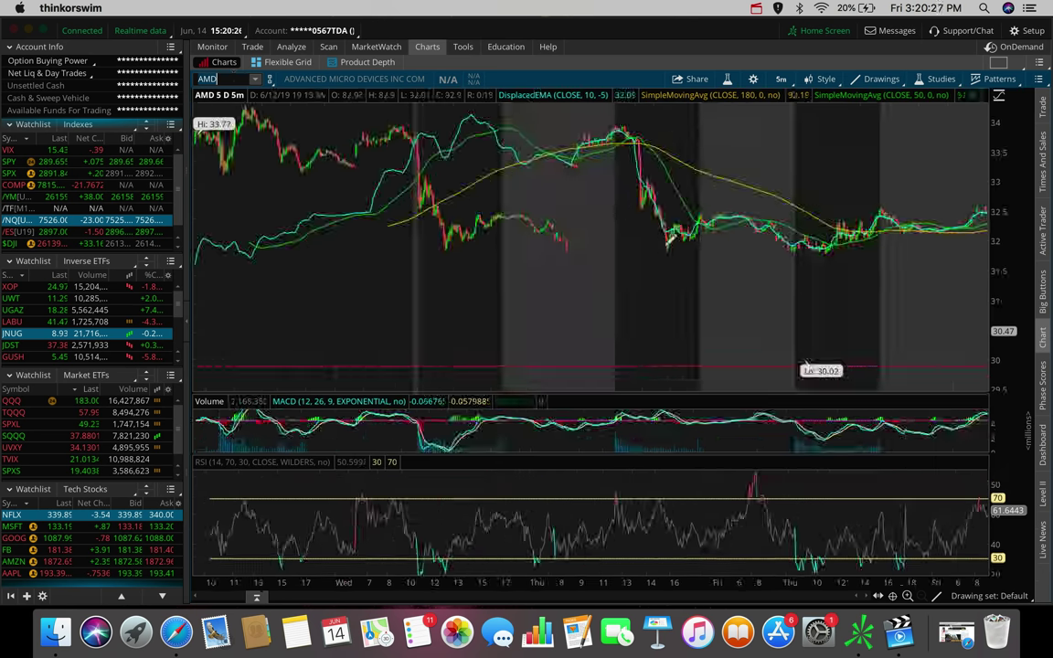
Step: Set the 180 D : 4h timeframe and measure AMD's pullback from the recent 34.3 high
left_click(780, 79)
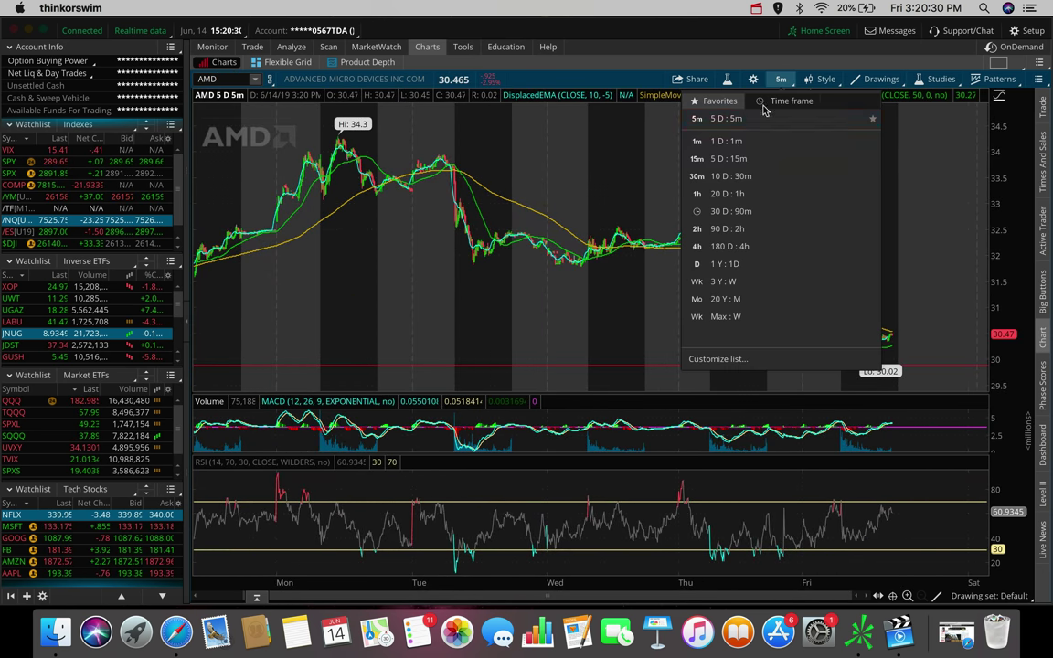
left_click(742, 246)
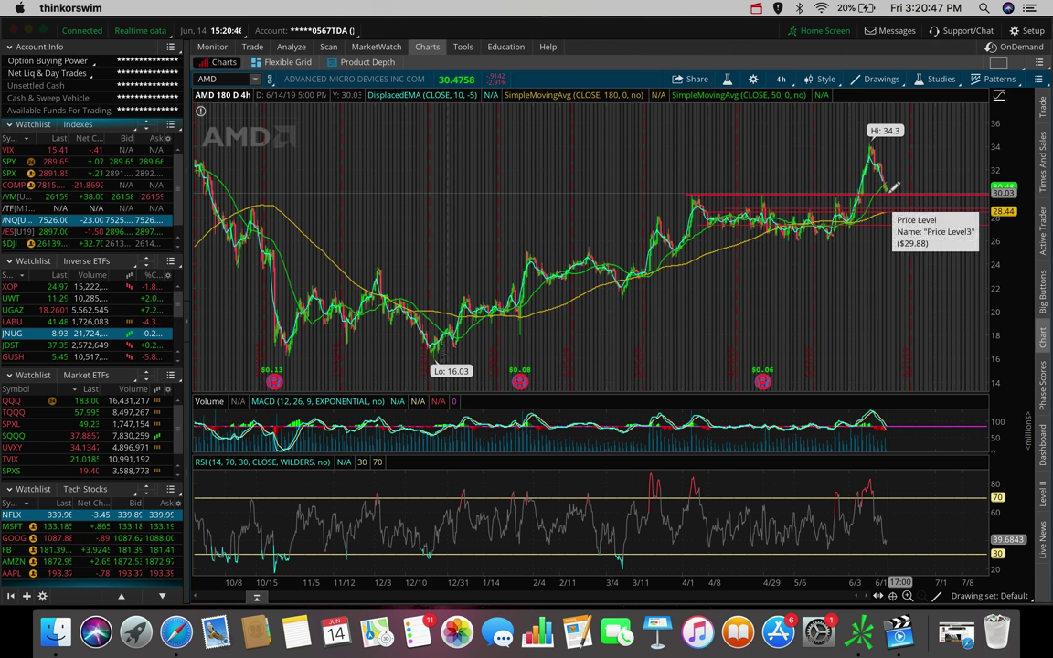
left_click_drag(880, 132, 898, 187)
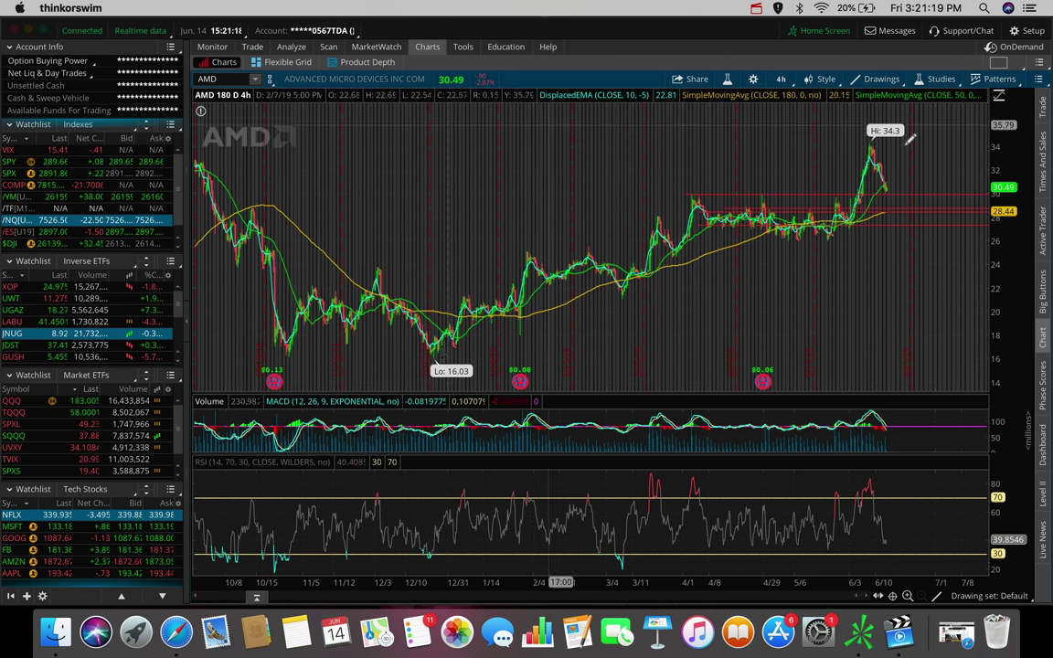
Step: Load MCD and review its 206.9 high and 161.82 low on the 180-day, 4-hour chart
left_click(225, 79)
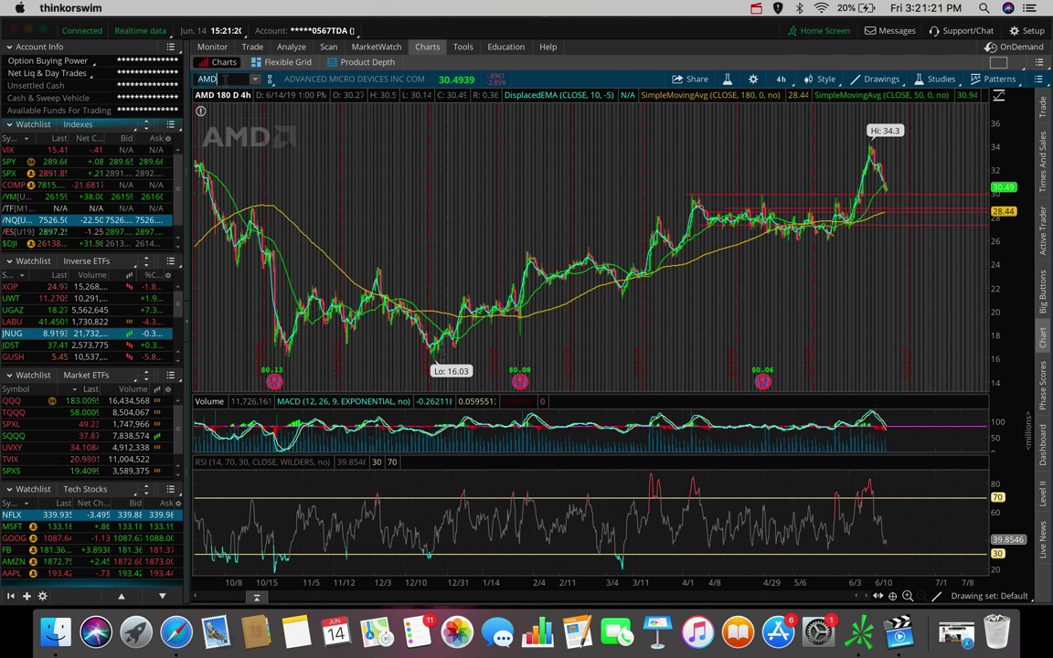
type("MCD")
key("Return")
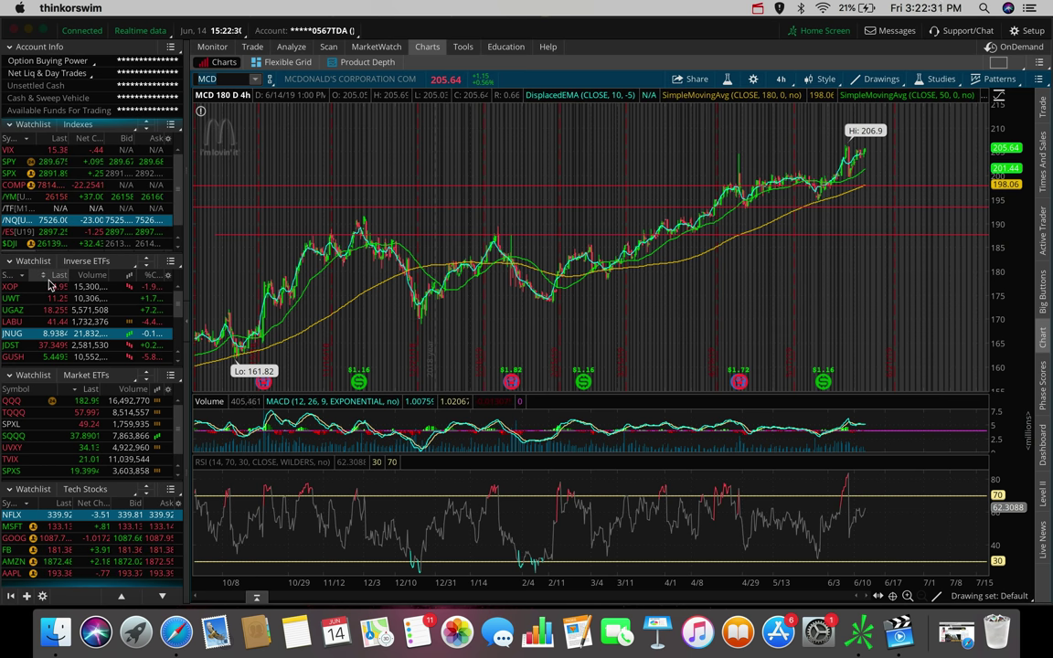
scroll(55, 315, "down", 4)
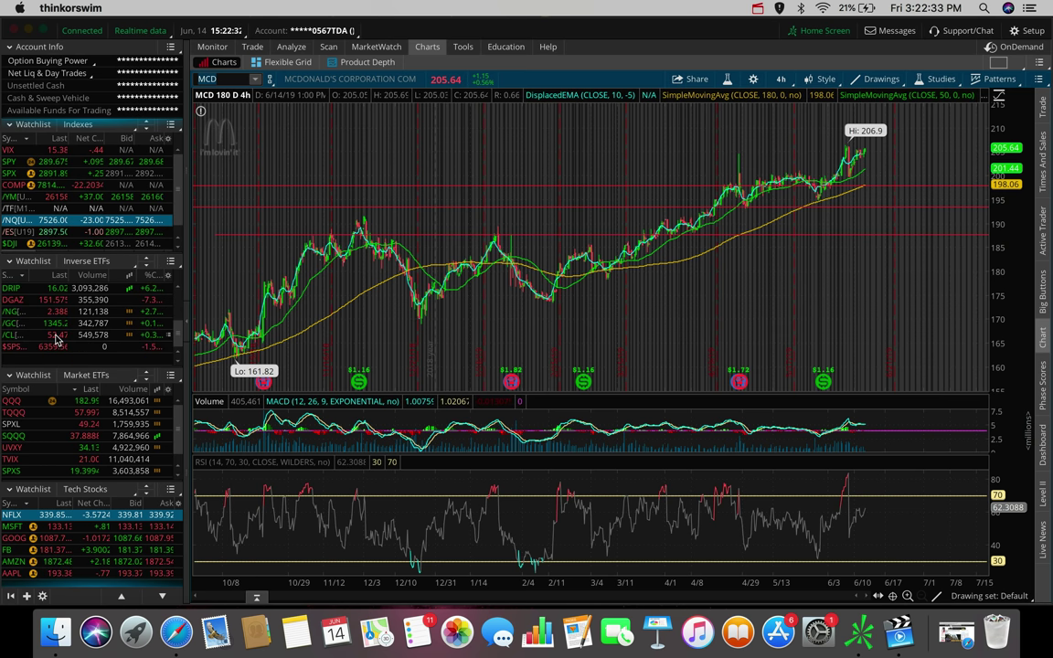
scroll(56, 315, "up", 4)
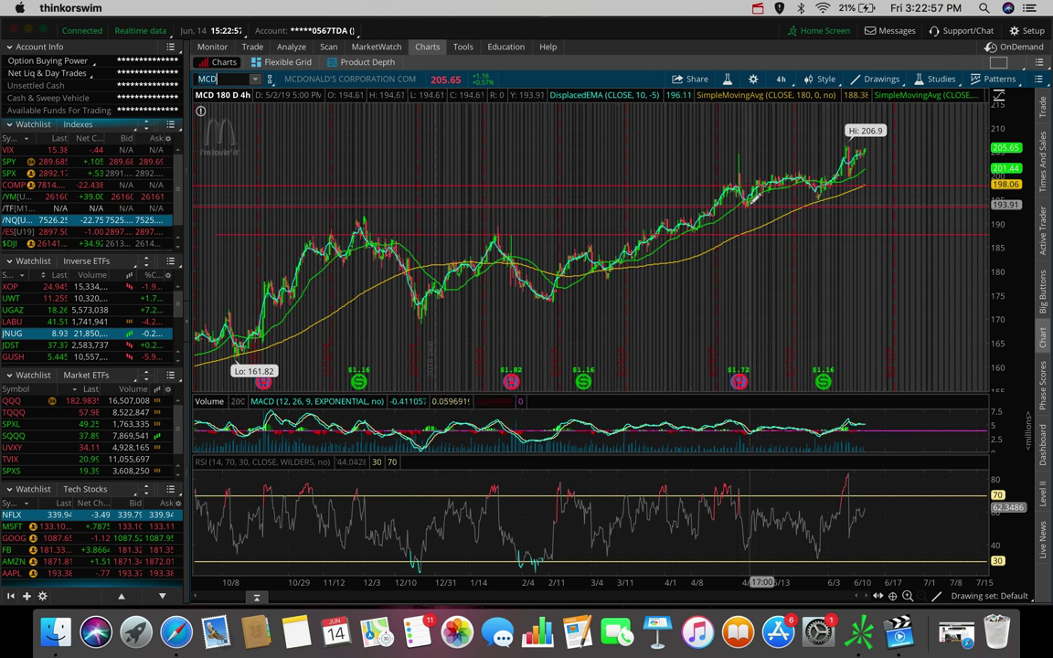
left_click_drag(753, 193, 760, 143)
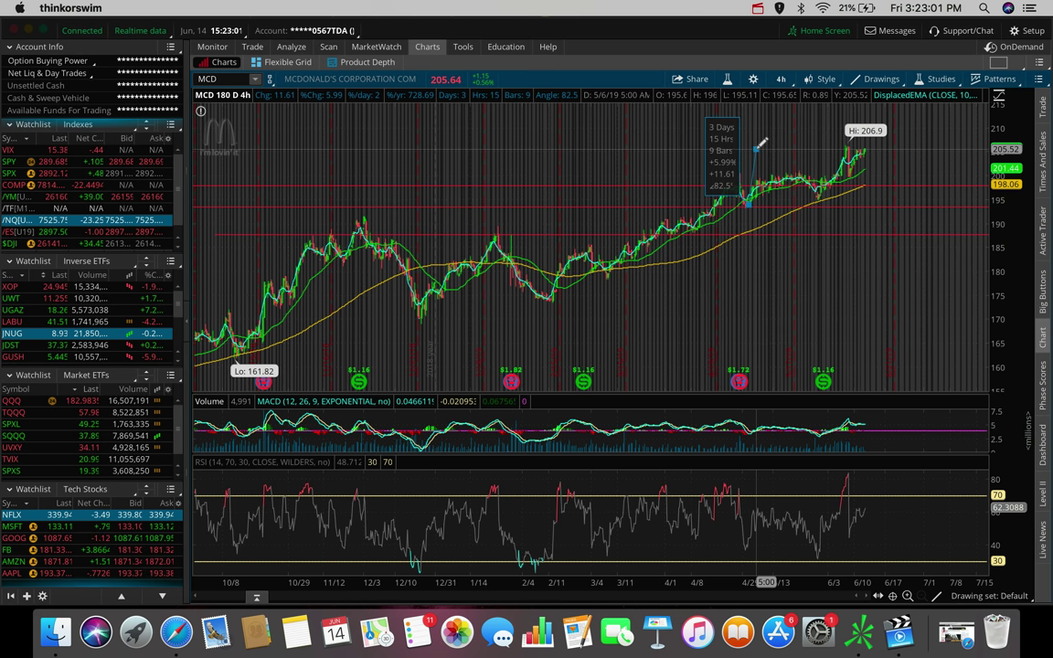
left_click_drag(760, 144, 757, 197)
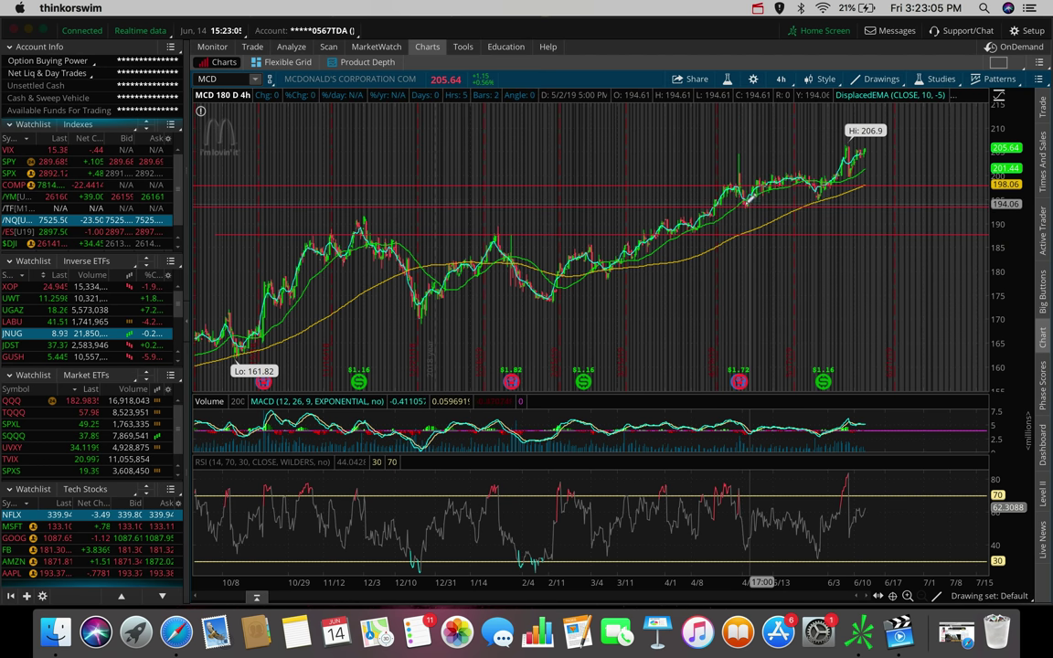
scroll(64, 338, "down", 5)
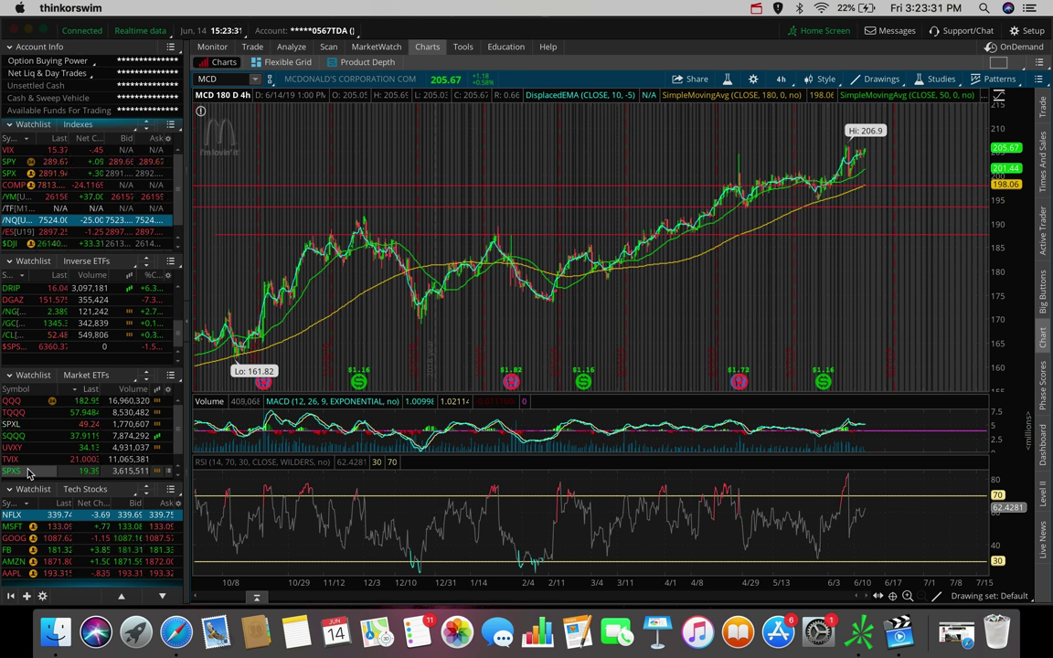
Step: Review the SQQQ and then SPXS charts from the Market ETFs watchlist
left_click(18, 436)
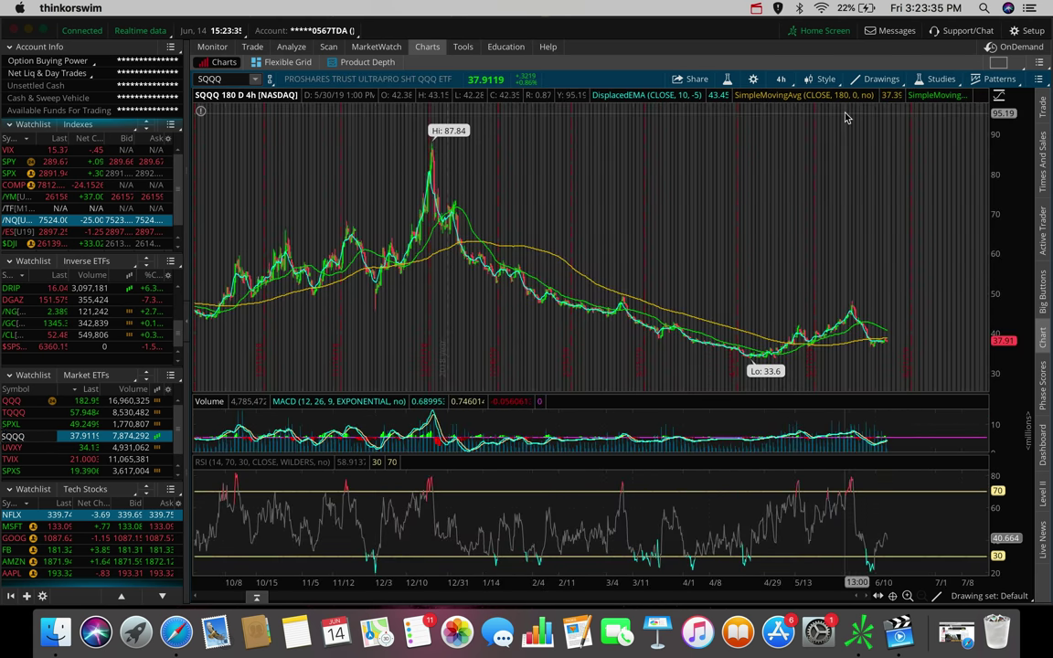
key("Down")
key("Down")
key("Down")
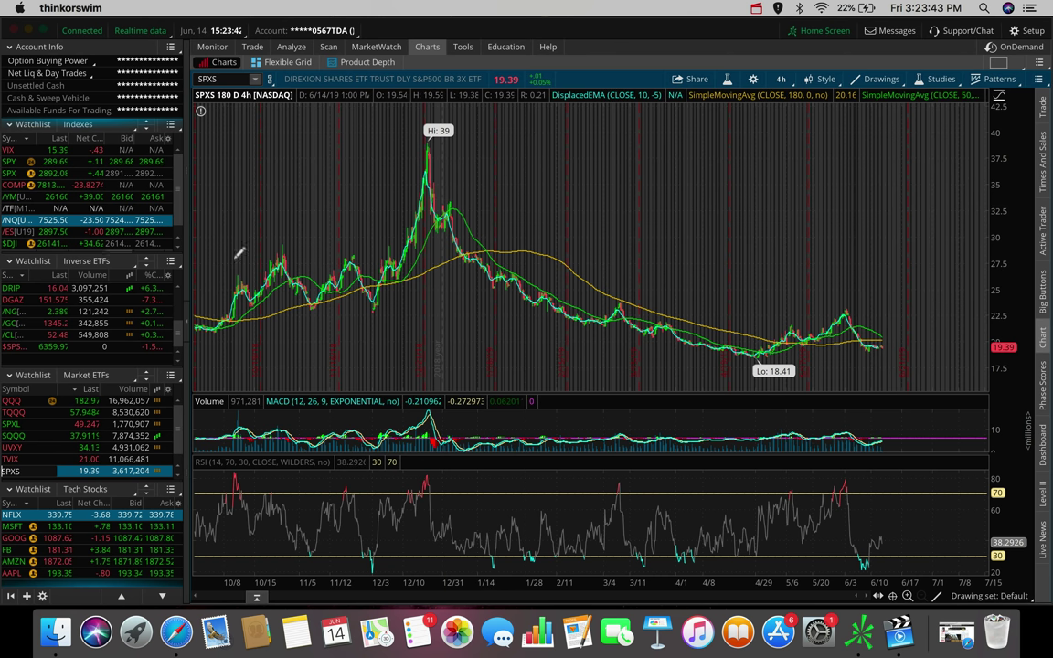
scroll(59, 307, "down", 5)
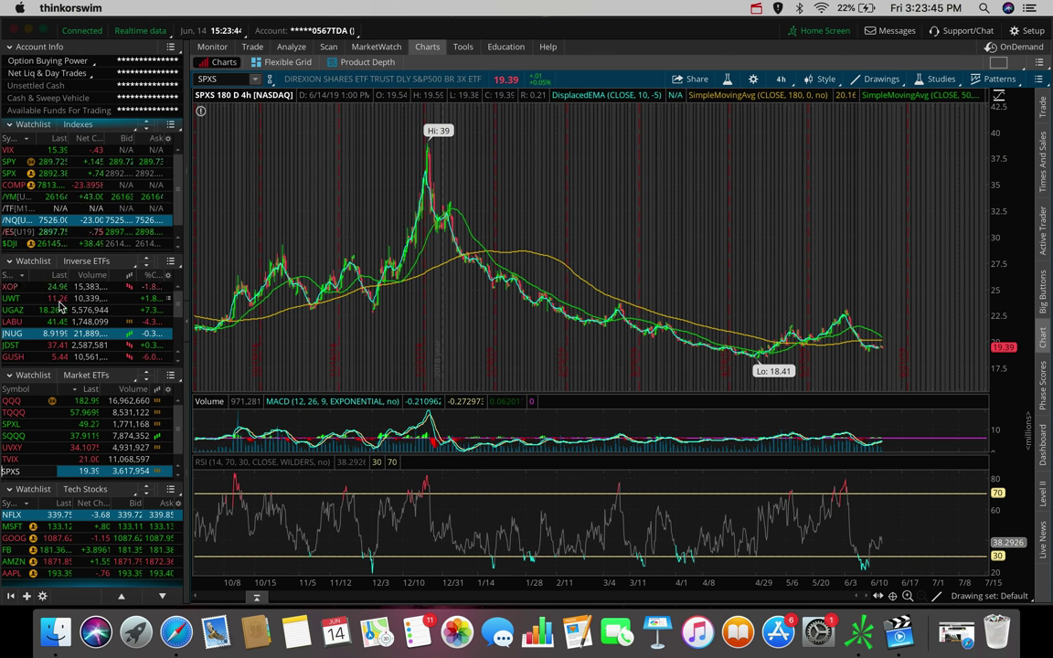
Step: Chart /CL crude oil futures from the Inverse ETFs watchlist
left_click(86, 261)
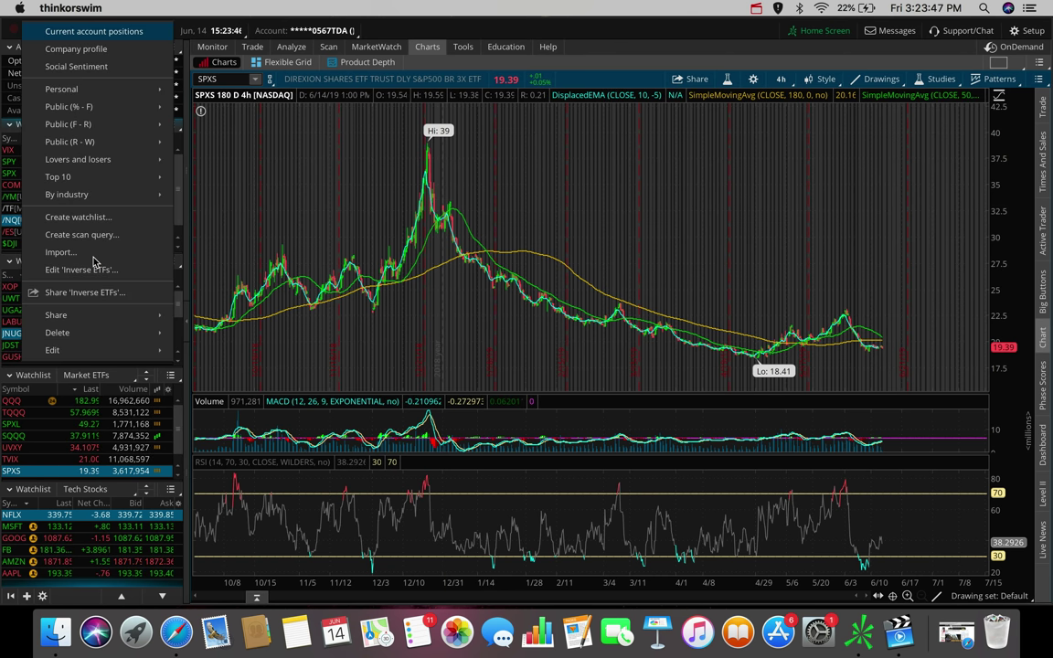
left_click(277, 257)
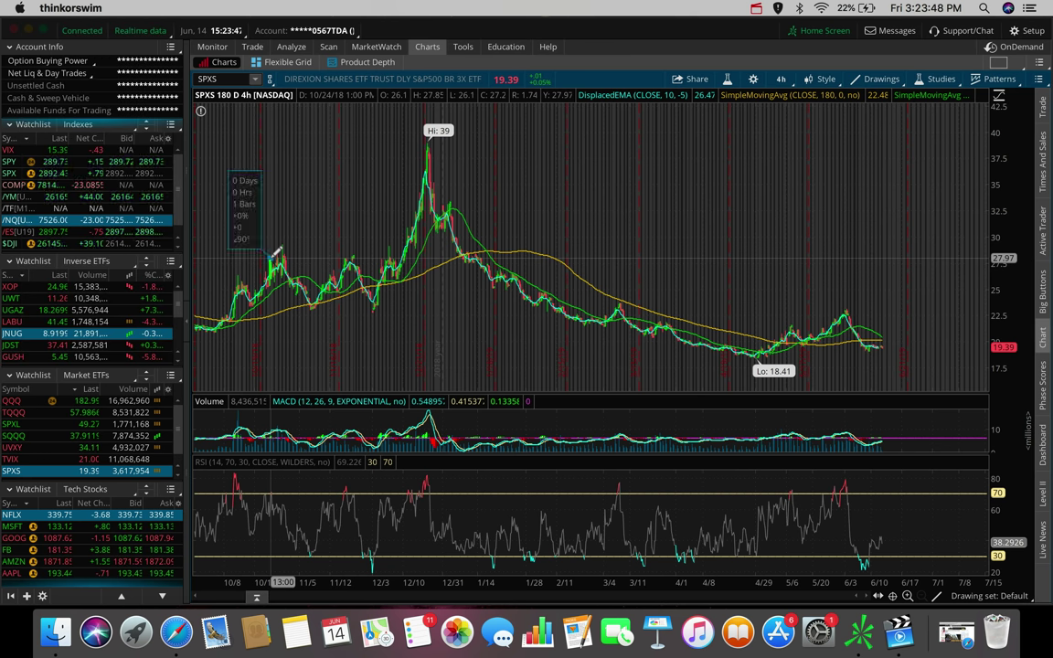
scroll(9, 338, "down", 5)
left_click(11, 335)
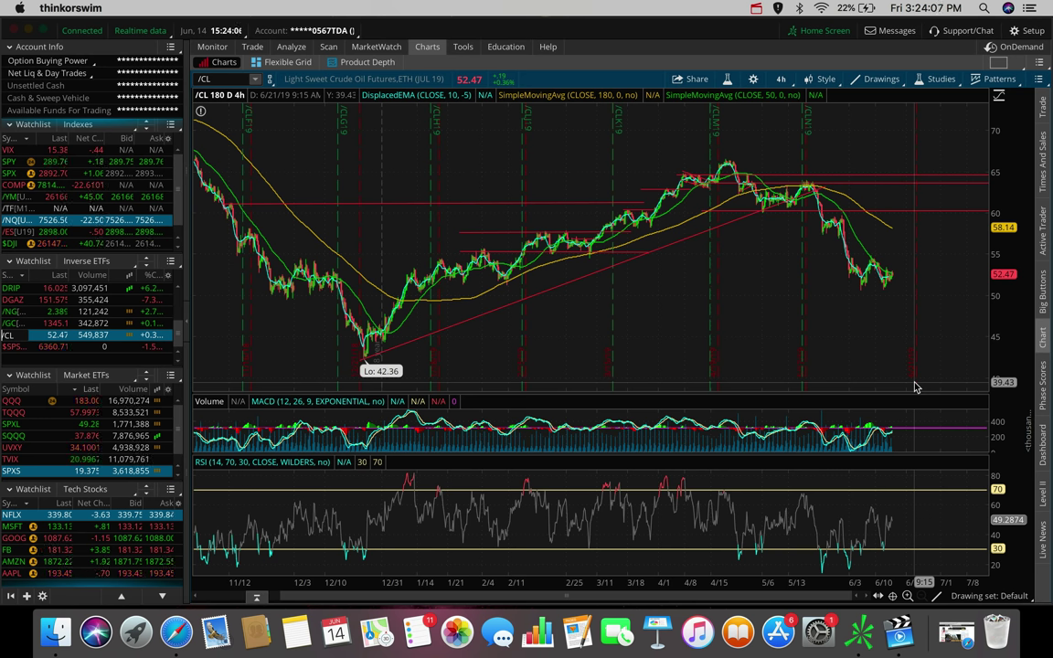
Step: Load DWT, the 3x inverse crude oil ETN, into the chart
left_click(214, 79)
type("D")
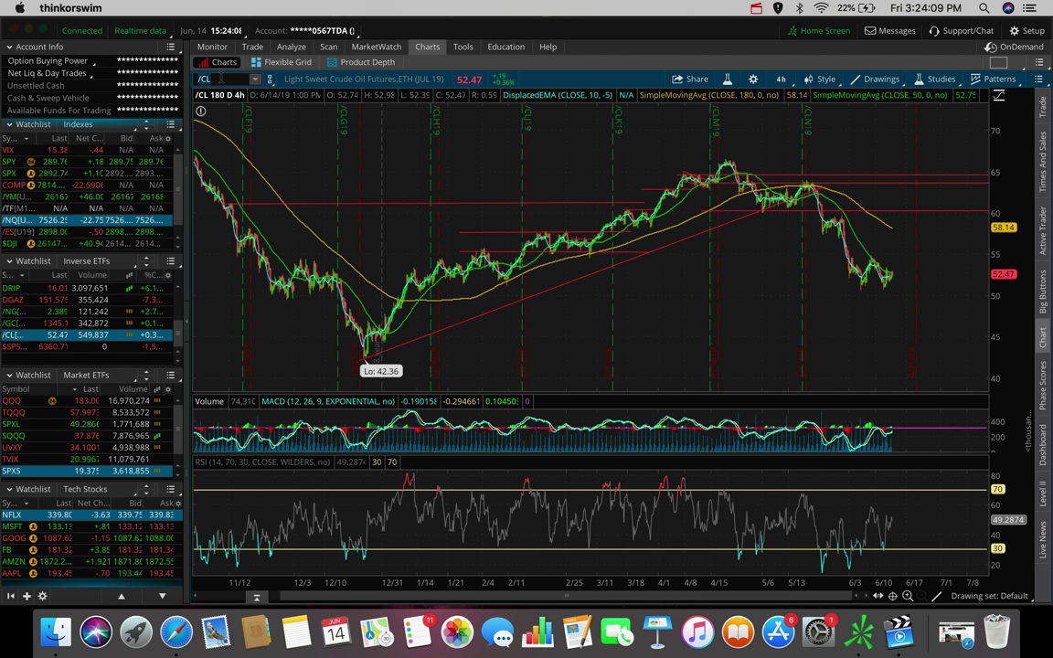
type("WT")
key("Return")
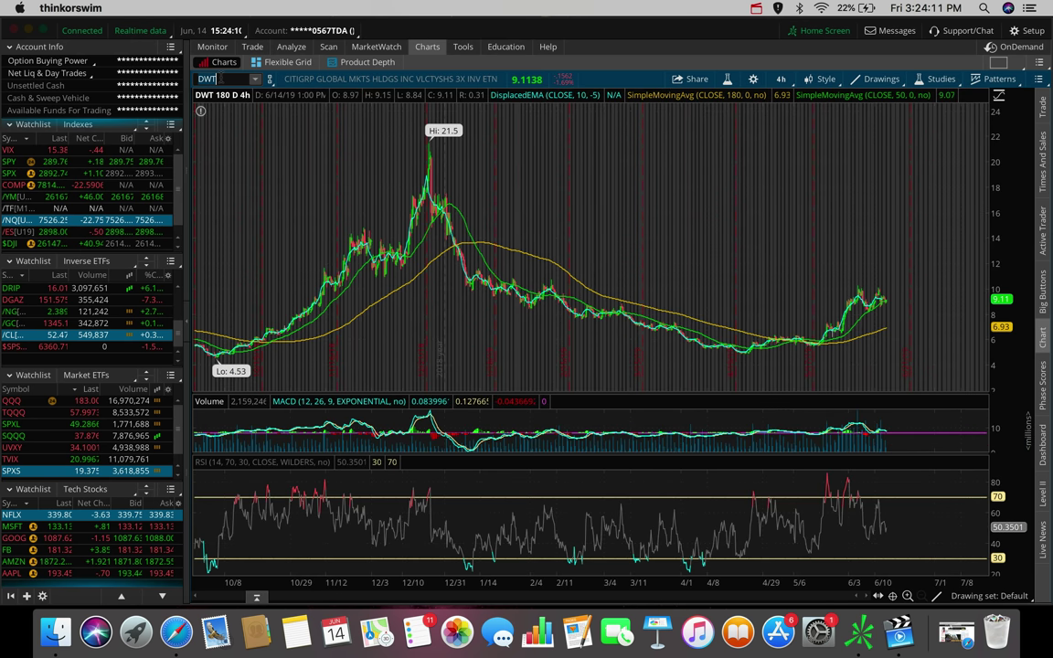